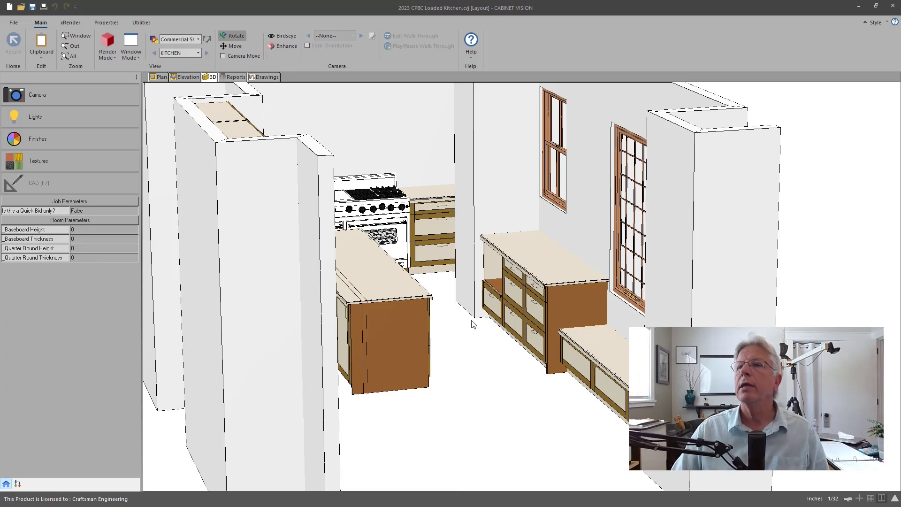
Step: Orbit the wireframe kitchen model to view it from several angles
drag(477, 351, 397, 425)
mouse_move(366, 373)
mouse_down()
mouse_move(291, 388)
mouse_move(237, 329)
mouse_move(265, 321)
mouse_move(441, 347)
mouse_move(533, 331)
mouse_move(531, 352)
mouse_up()
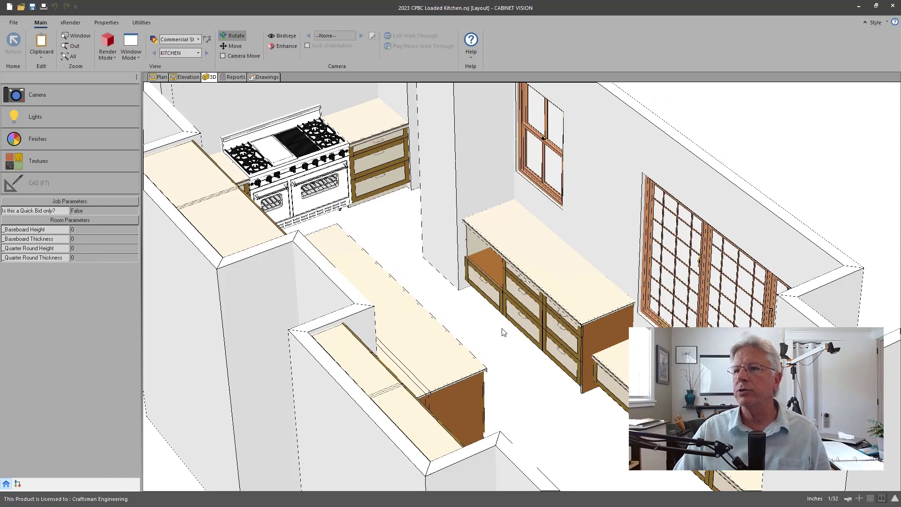
drag(484, 349, 274, 287)
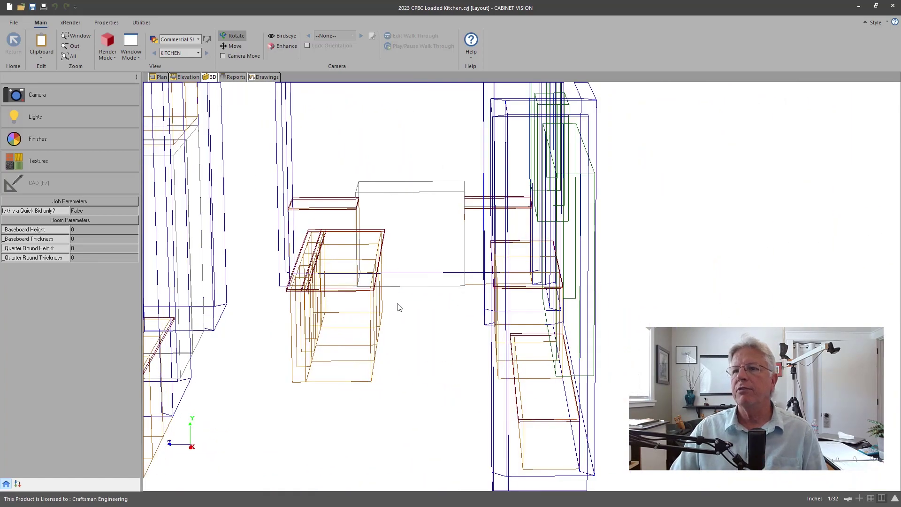
drag(399, 308, 509, 336)
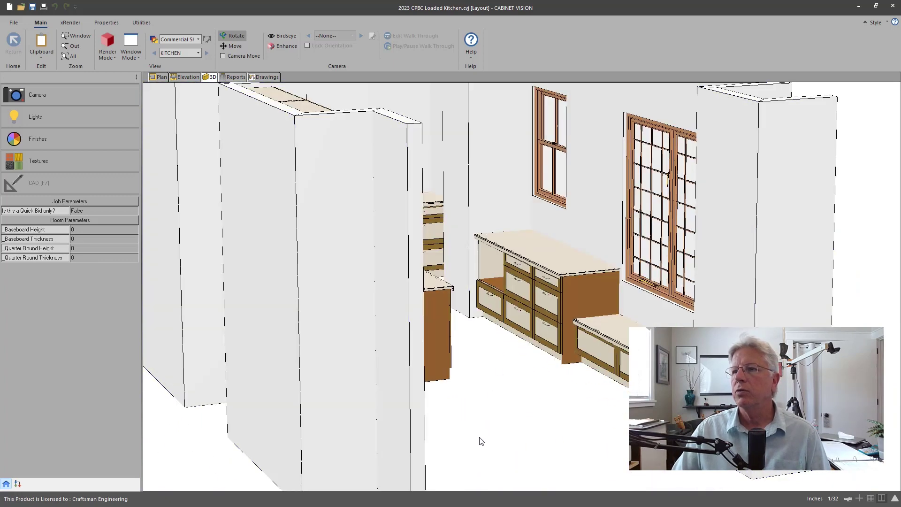
Step: Switch to the estimate PDF and scroll page 1's fees and cabinet pricing, then return to the top
key(alt+Tab)
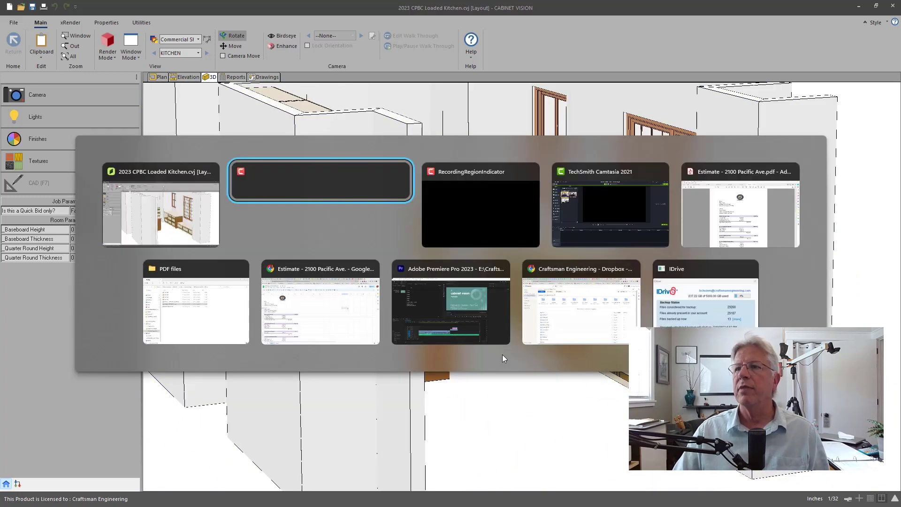
key(alt+Tab)
key(alt+Tab)
key(alt+Tab)
scroll(700, 297, down, 10)
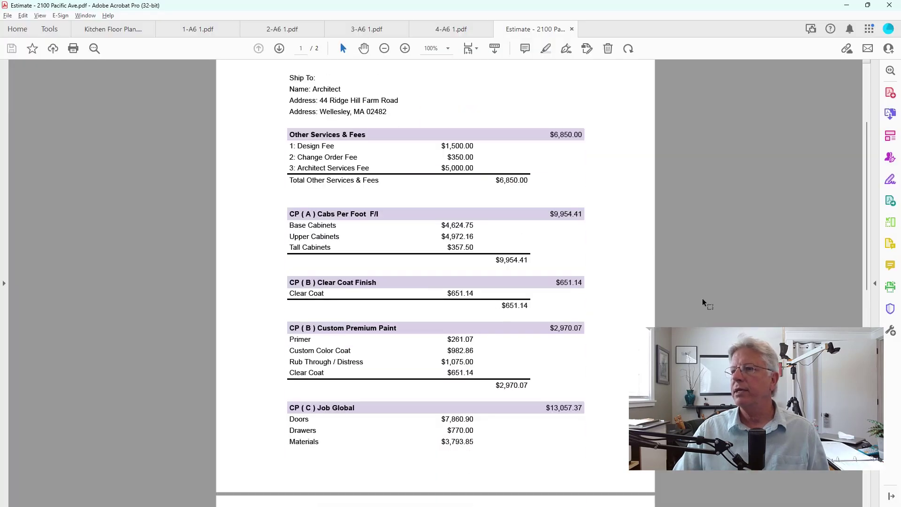
scroll(693, 311, up, 5)
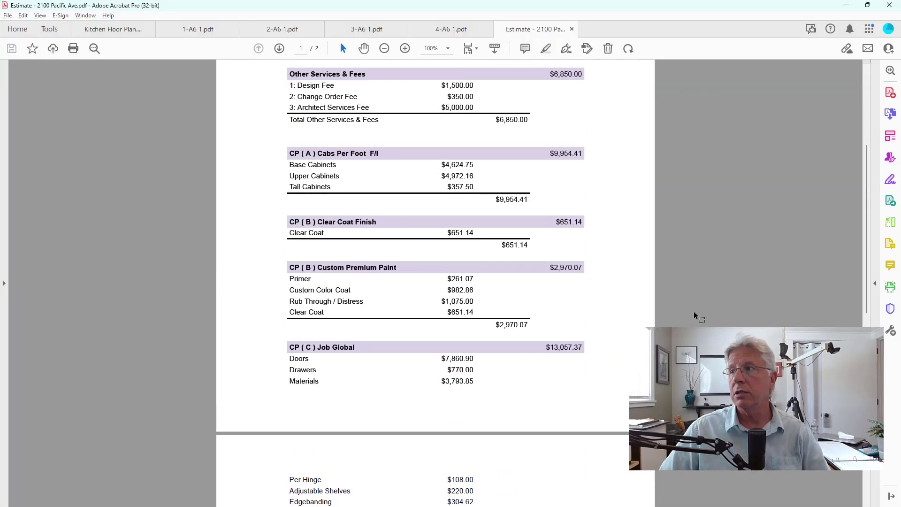
scroll(693, 311, up, 3)
scroll(435, 281, up, 3)
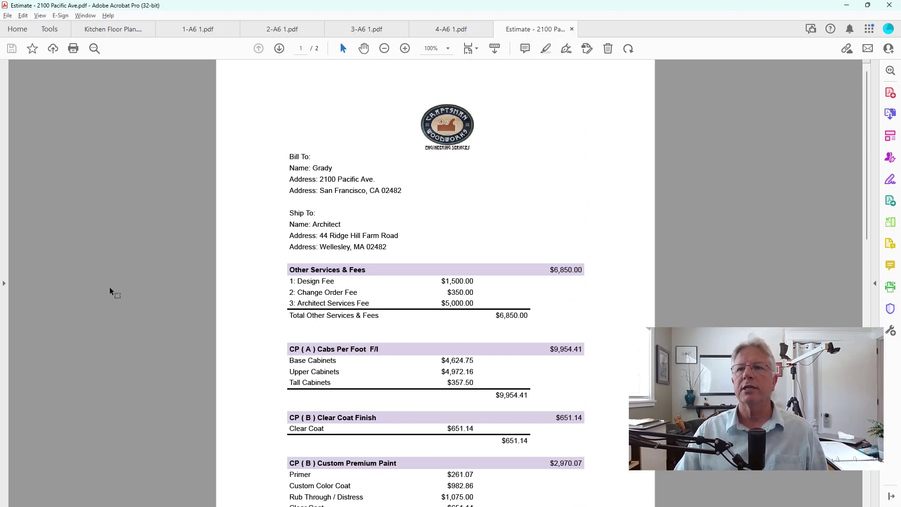
Step: Back in Cabinet Vision, tilt the view onto the kitchen island, then open the Reports parts list
key(alt+Tab)
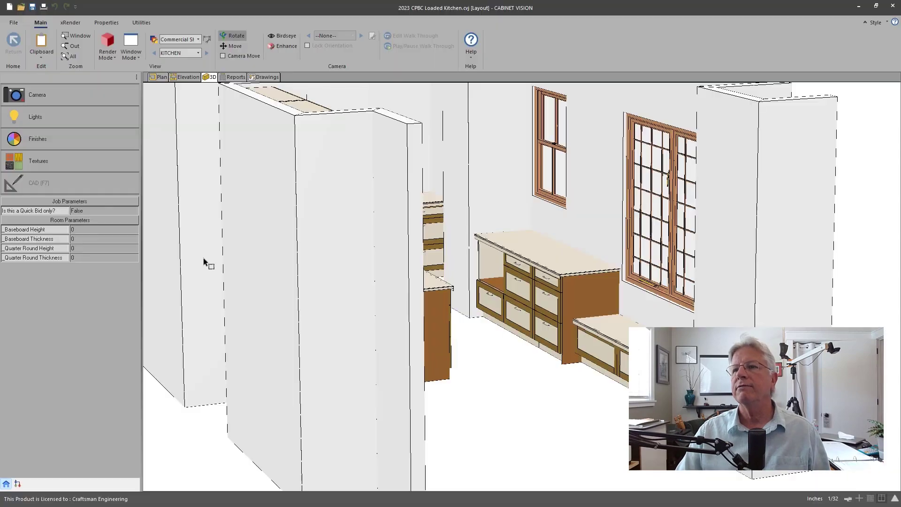
drag(473, 248, 437, 391)
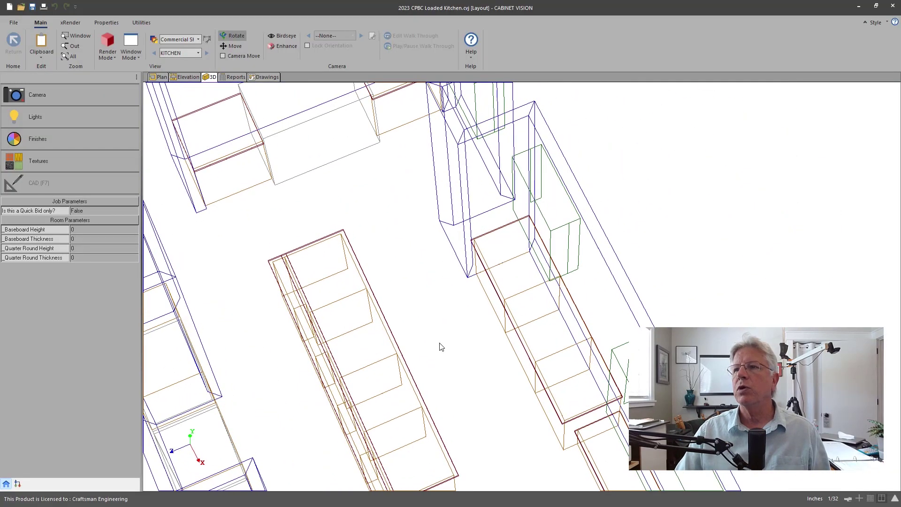
drag(354, 355, 195, 334)
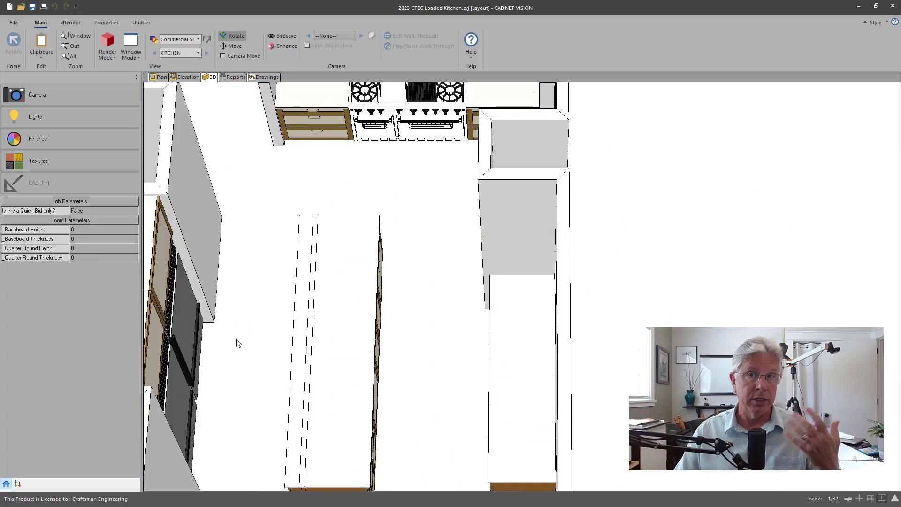
drag(237, 343, 235, 370)
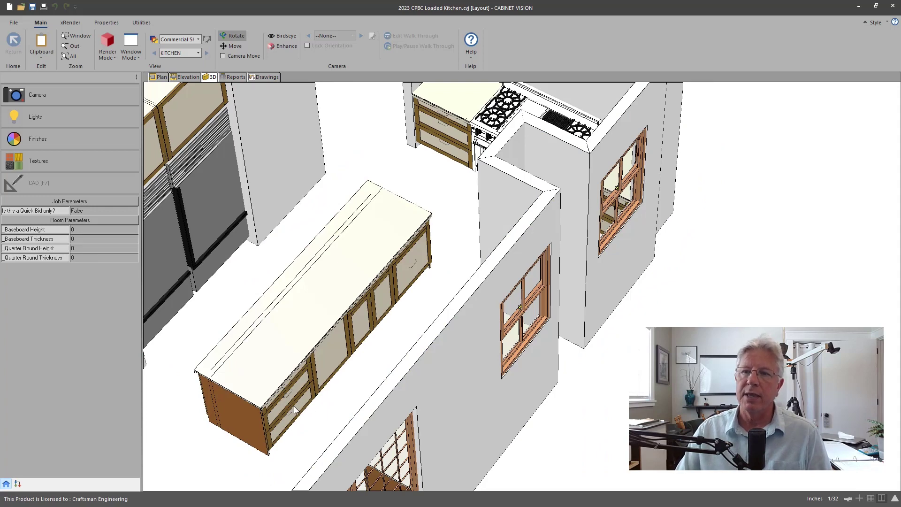
click(233, 77)
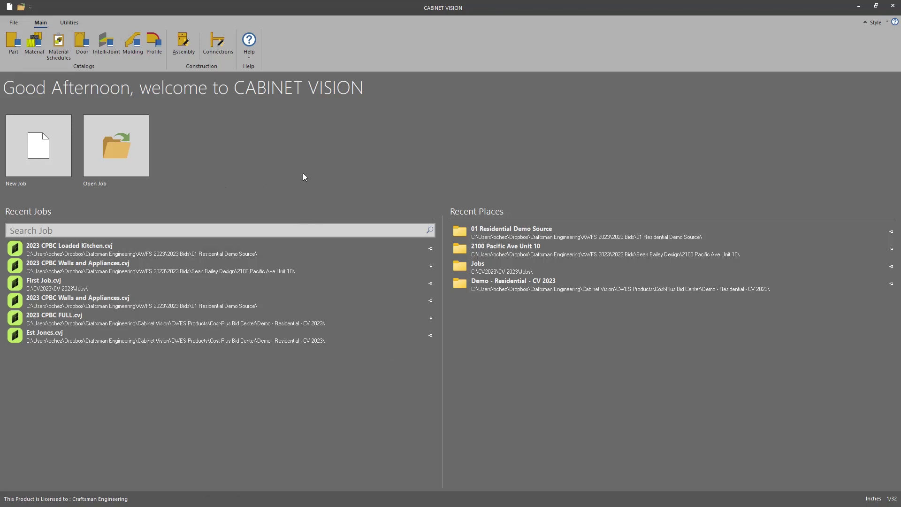
Step: Create a new job numbered 2023 CPBC FULL, described ESTIMATOR'S TOOLBOX PART II, with the customer's street address
click(18, 56)
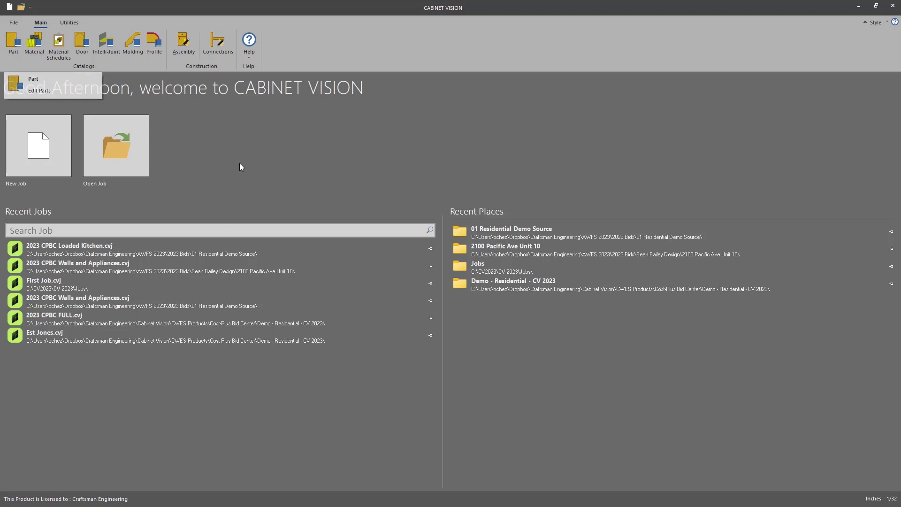
click(9, 7)
text(2023 CPBC FULL)
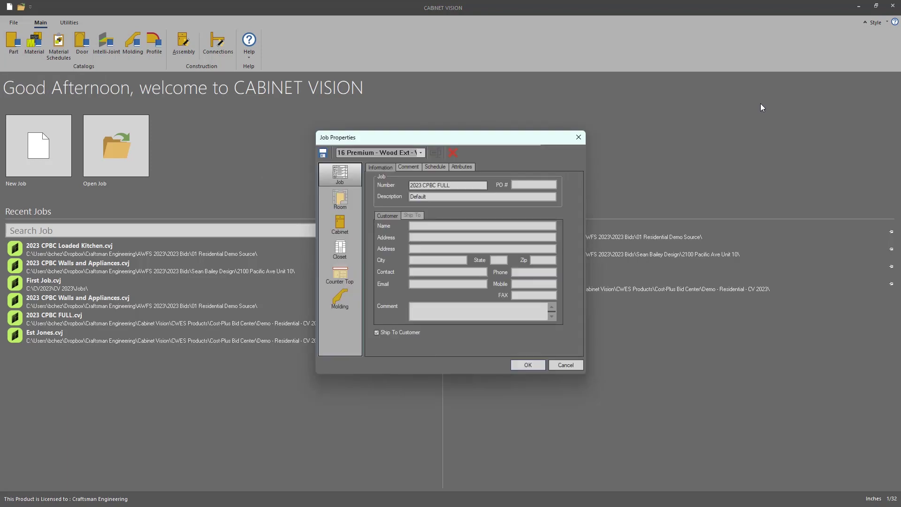
key(Tab)
text(eSTIMATOR'S TOOLBOX PART II)
key(Tab)
key(Tab)
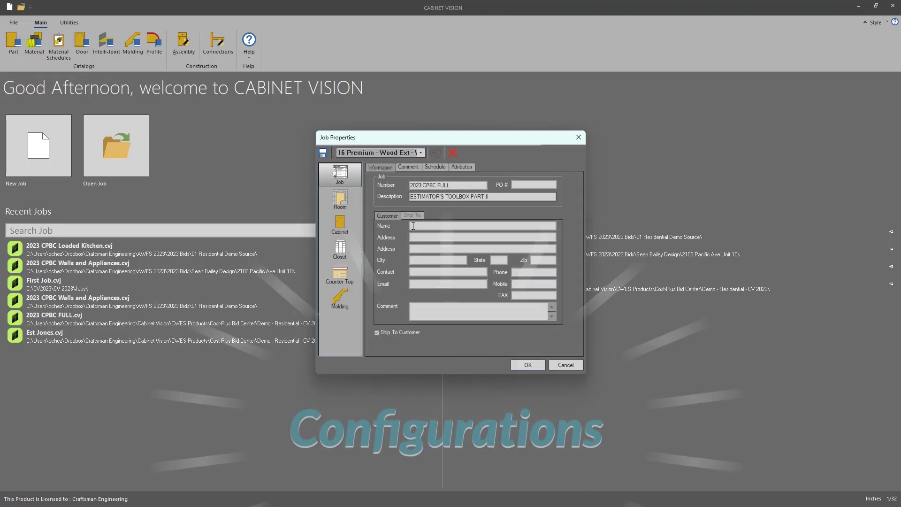
key(Tab)
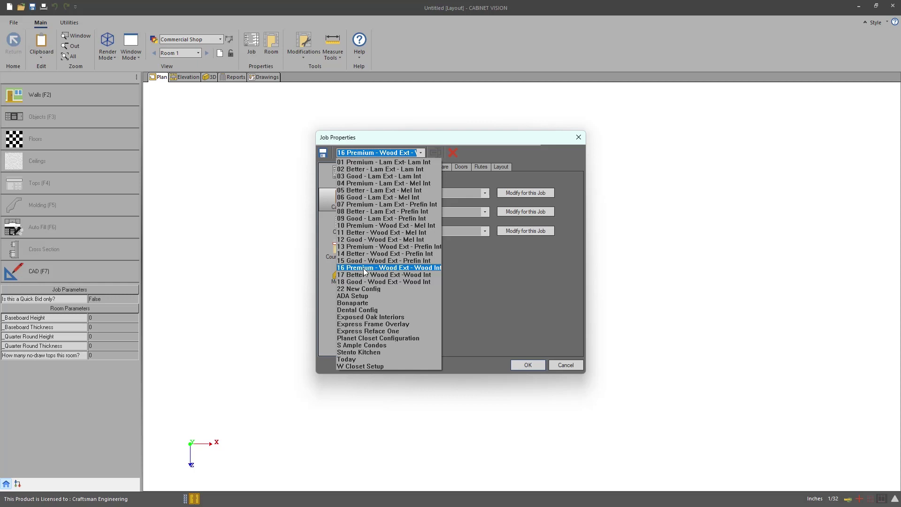
Step: Choose the 16 Premium - Wood Ext - Wood Int configuration, review the Materials tab, and accept
click(363, 269)
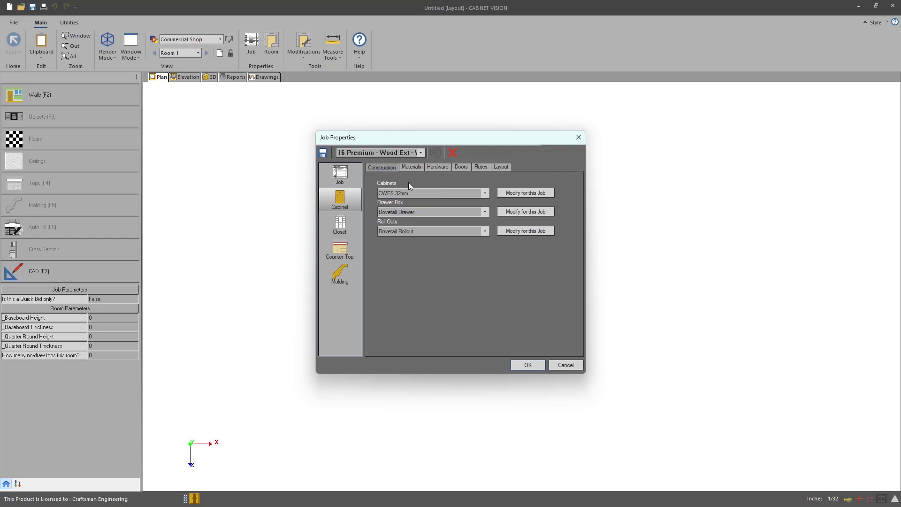
click(411, 166)
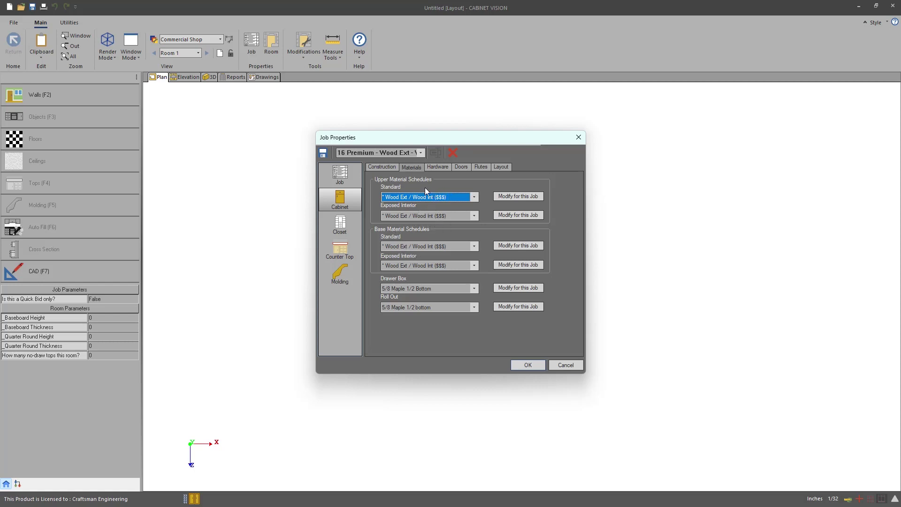
click(528, 365)
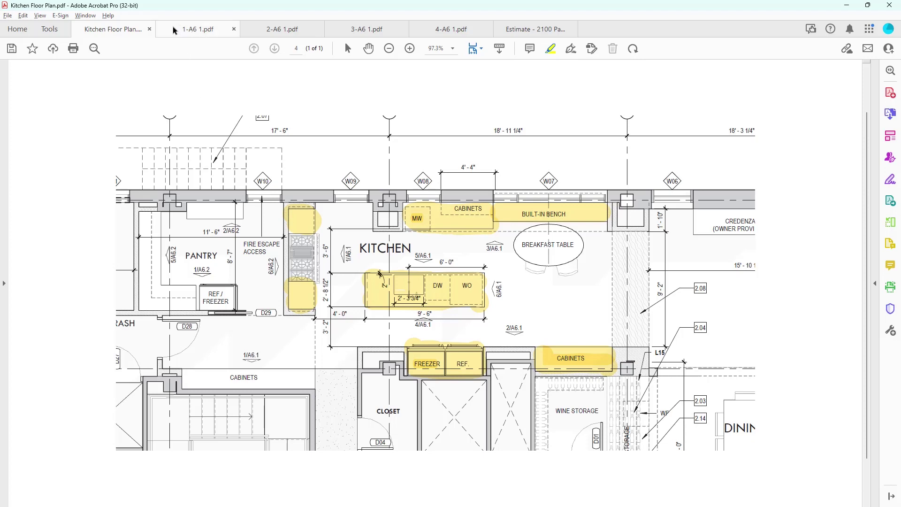
Step: Bring up the 1-A6 1.pdf tab showing the kitchen elevations
click(185, 31)
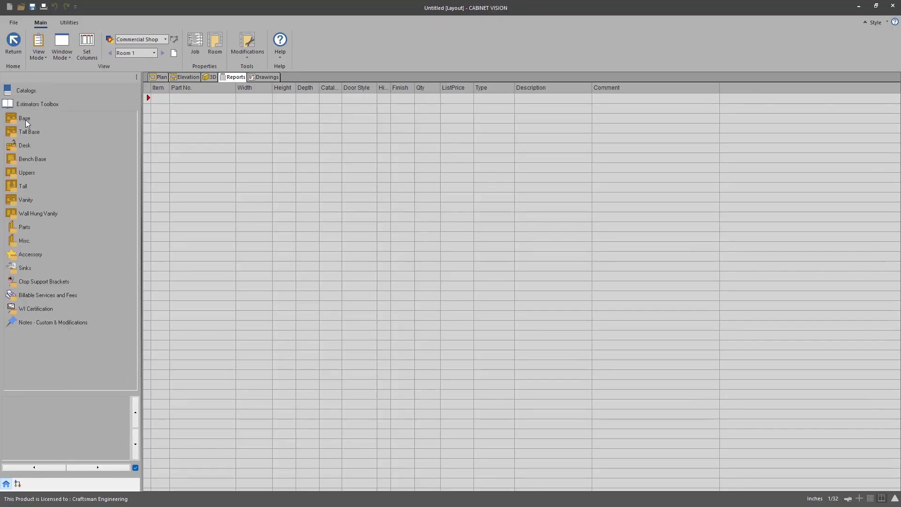
Step: Add two KBD30-3 cabinets from Base > Bank of Drawers > 3 Drawer to the Reports grid
click(24, 119)
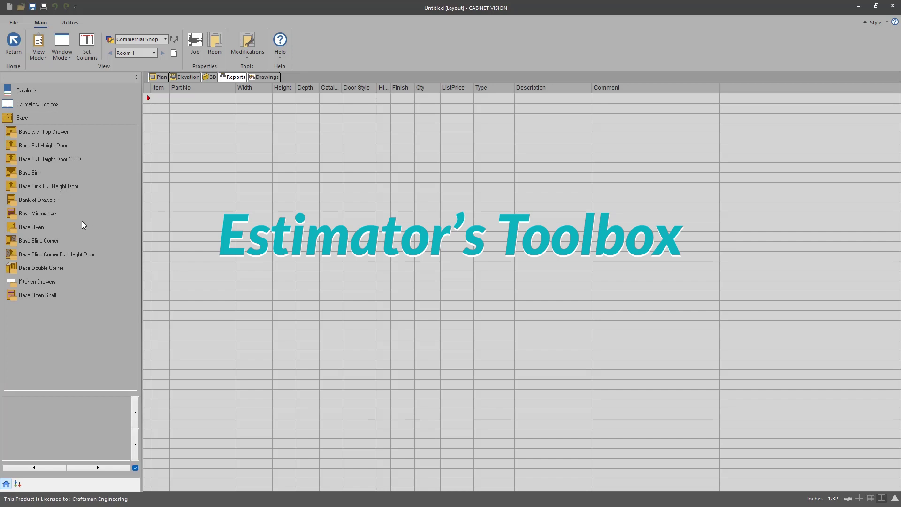
click(46, 201)
click(27, 145)
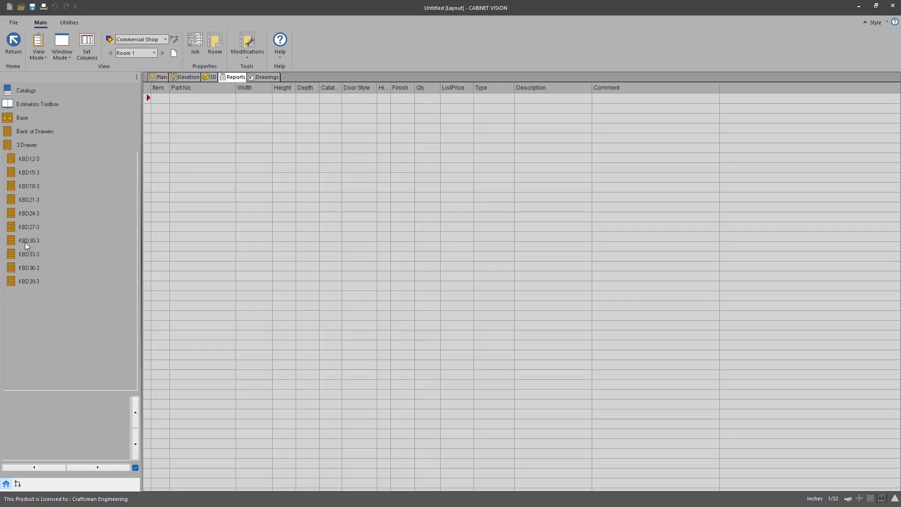
drag(25, 242, 189, 103)
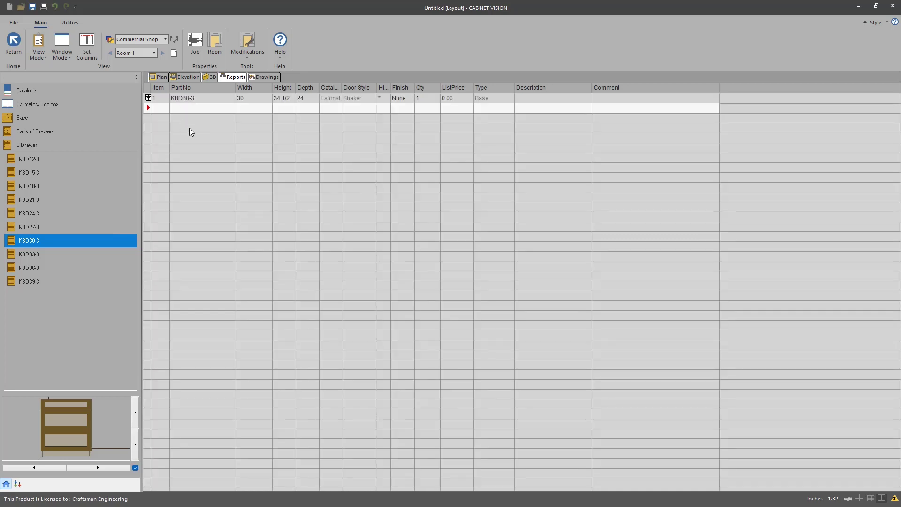
drag(23, 240, 192, 112)
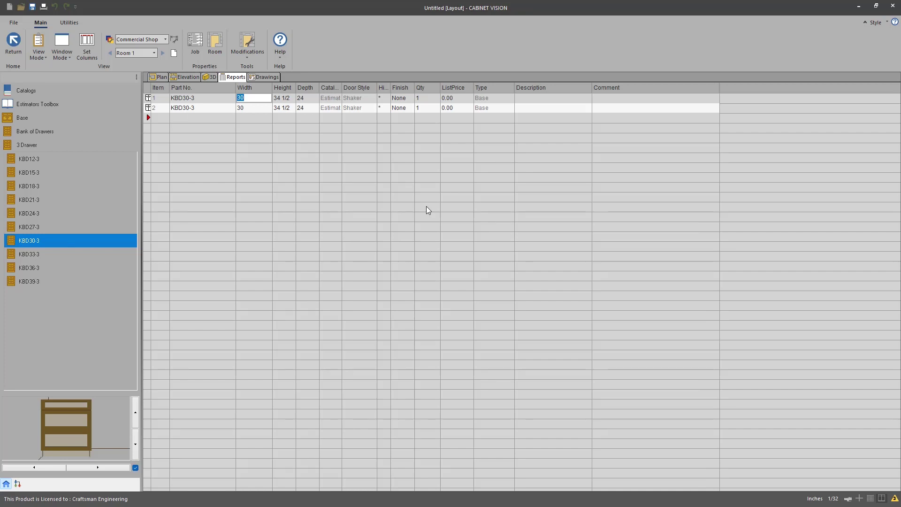
Step: Set the width to 29 3/4 and open cabinet 1 in its assembly view
text(29 3/4)
key(Return)
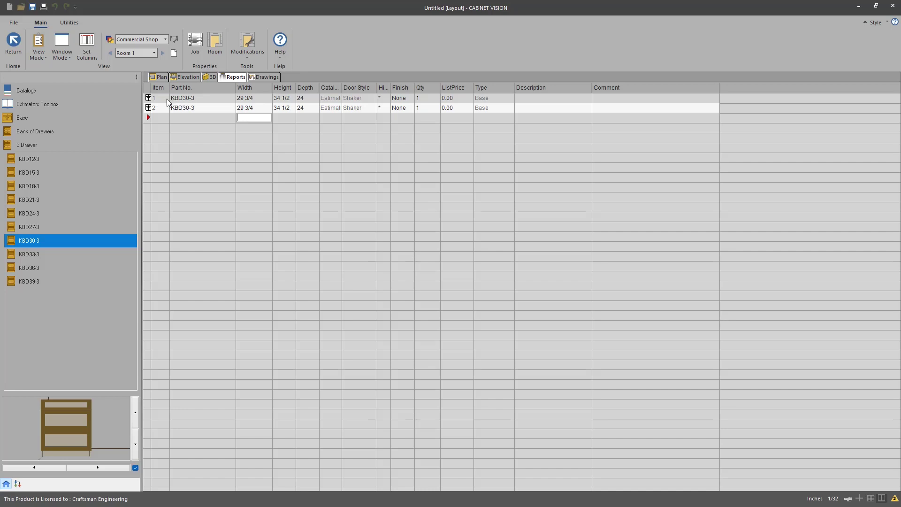
click(166, 99)
double_click(166, 101)
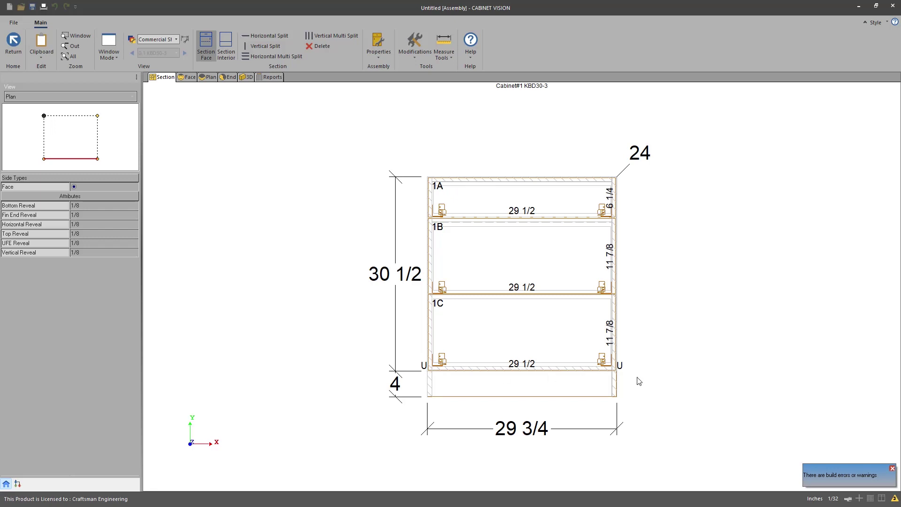
Step: Set cabinet 1's right End Type to Applied Door, check it in 3D, then go back to the list
click(97, 142)
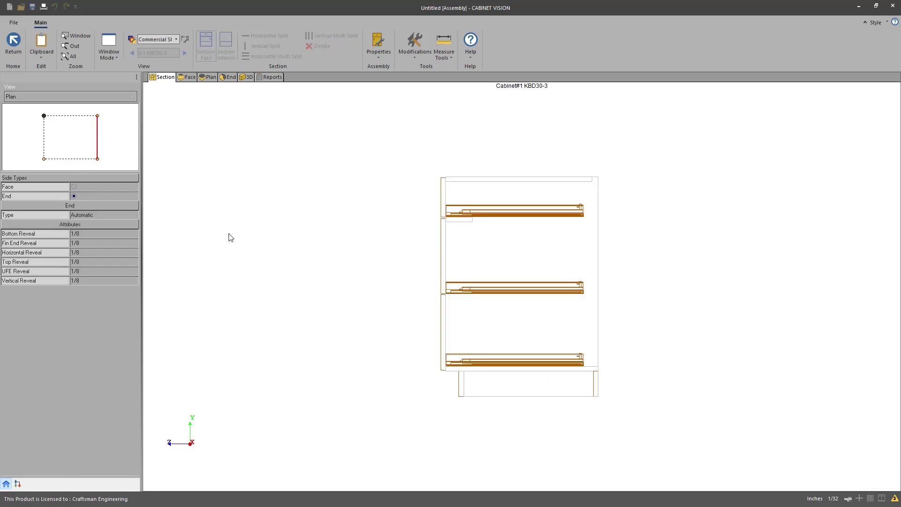
click(92, 215)
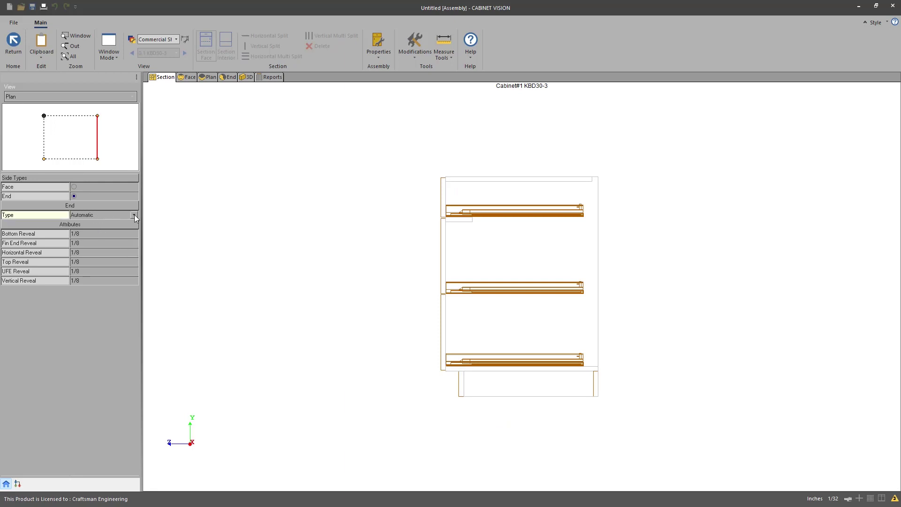
click(134, 215)
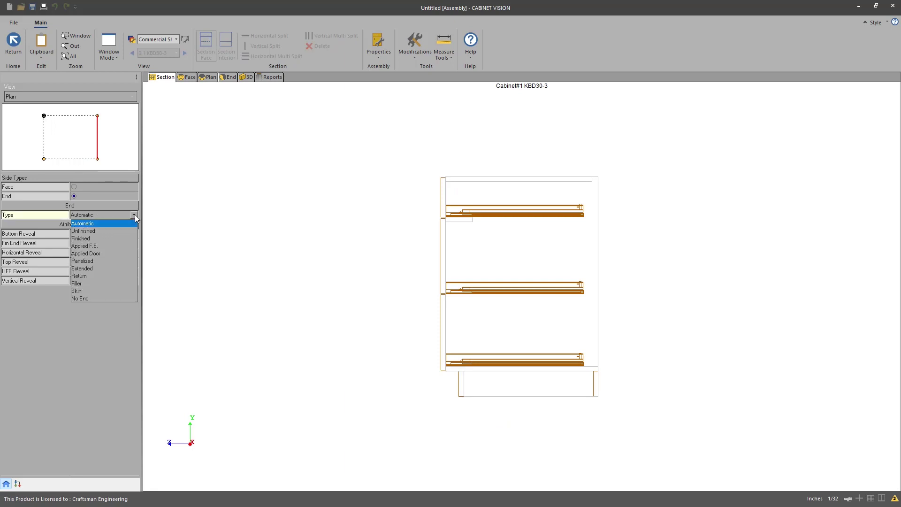
click(100, 254)
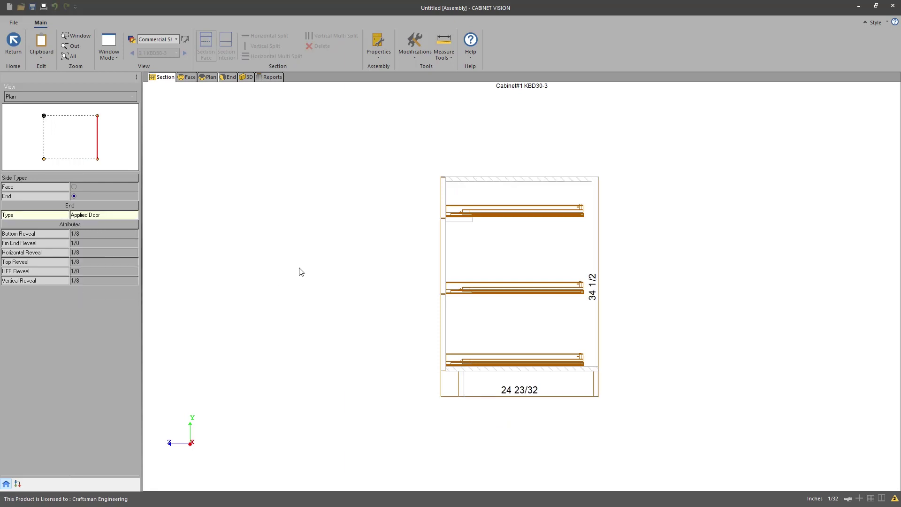
click(245, 77)
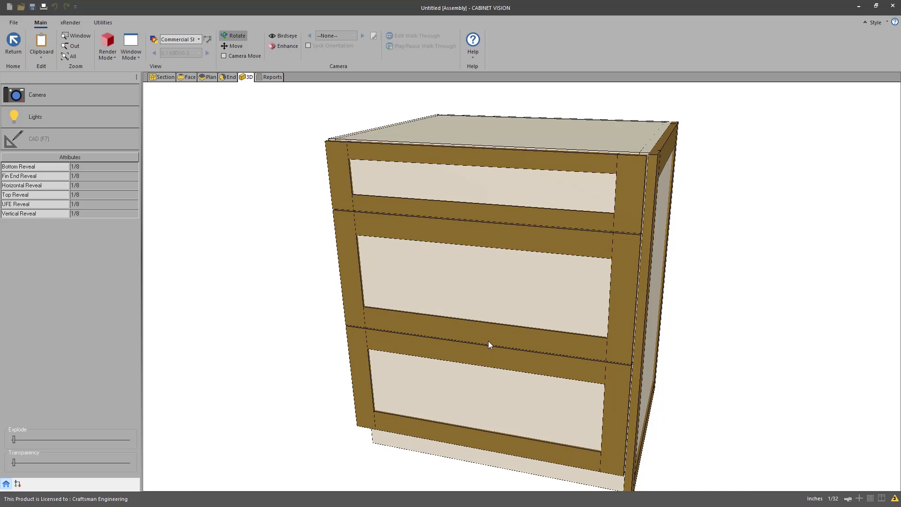
drag(454, 335, 519, 309)
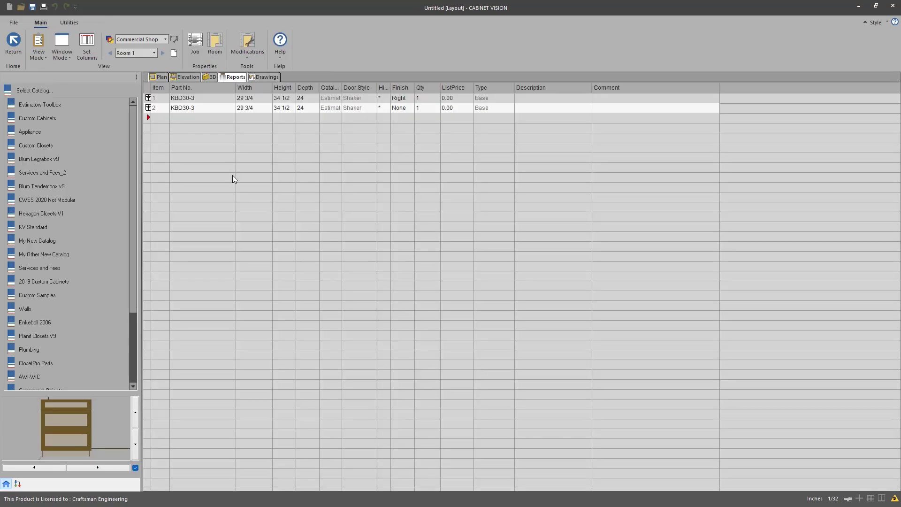
key(alt+Tab)
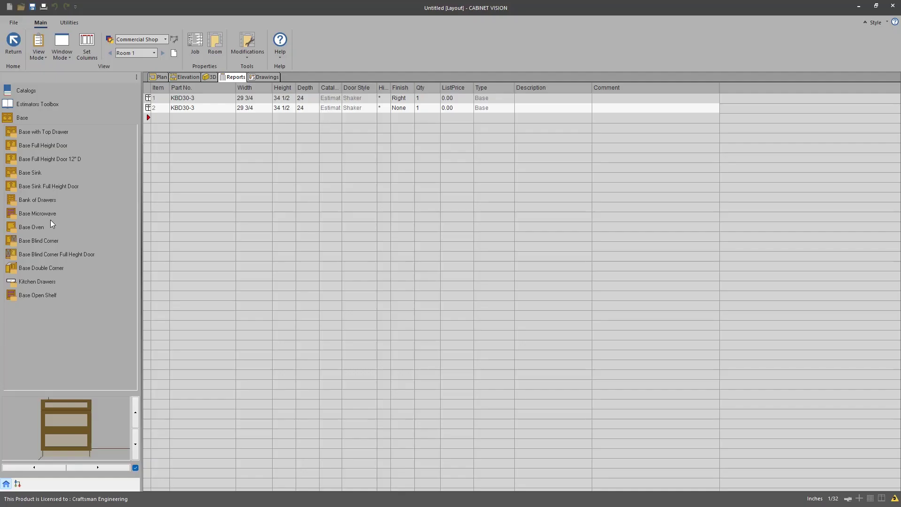
Step: Add a BMW30 microwave base from Base Microwave, edit its width to 28 5/8, and select row 5
click(30, 213)
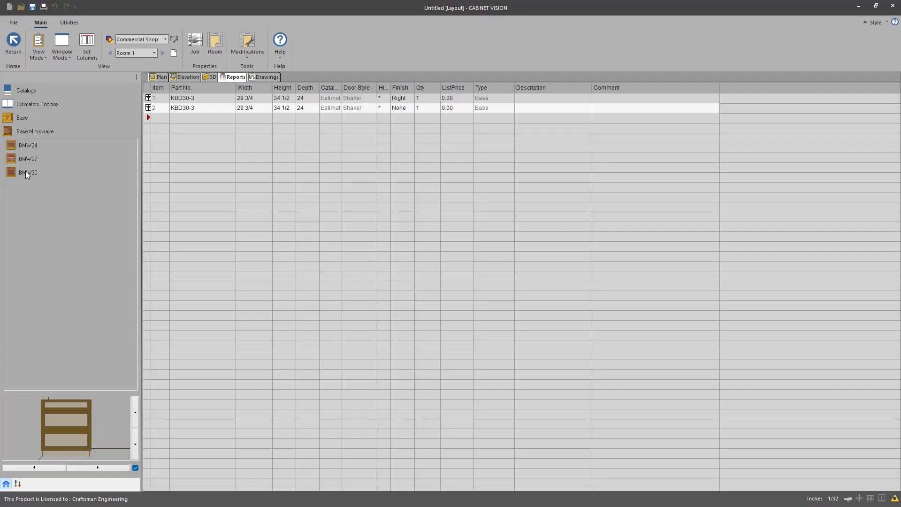
click(25, 171)
drag(27, 173, 183, 117)
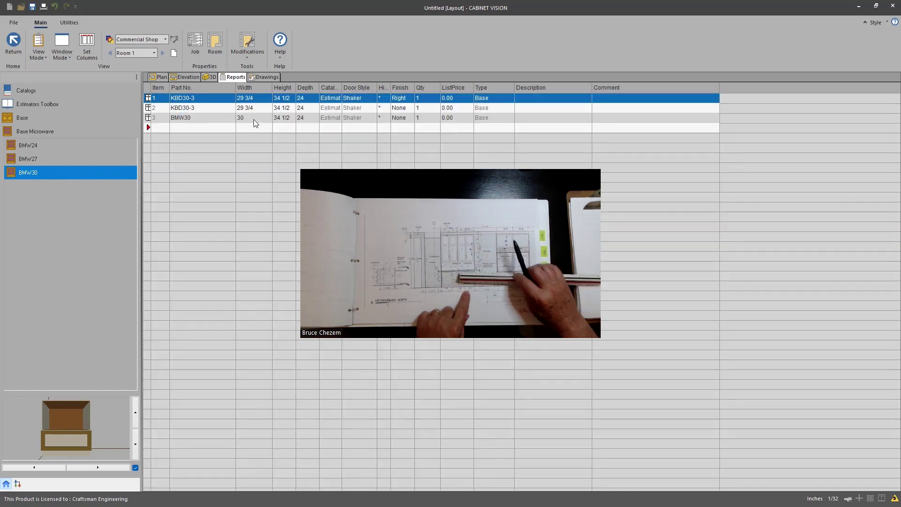
click(257, 118)
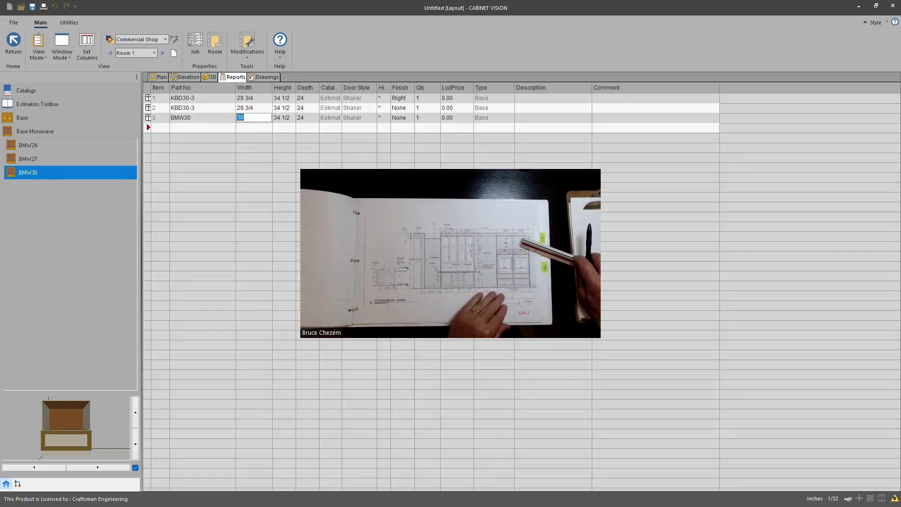
text(28 5/8)
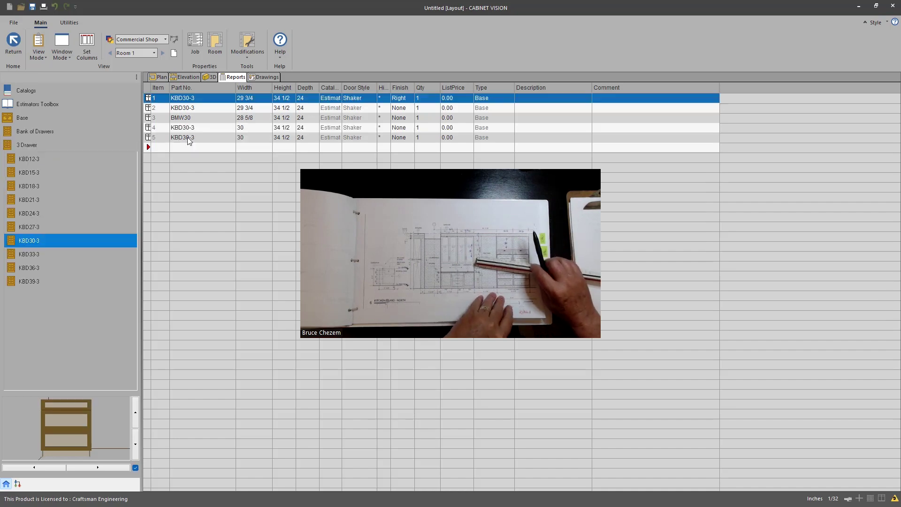
click(157, 141)
click(158, 140)
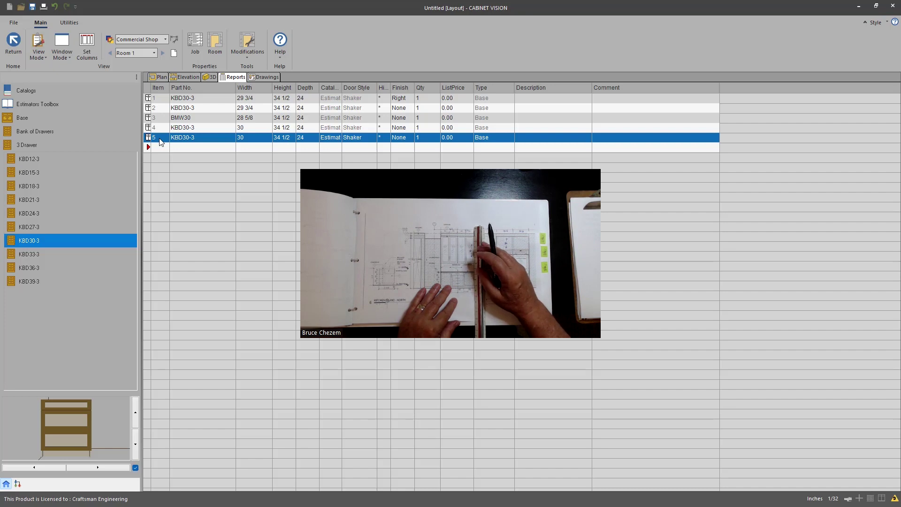
Step: Open cabinet 5's Section view, set its right End Type to Finished, and return to the list
double_click(159, 142)
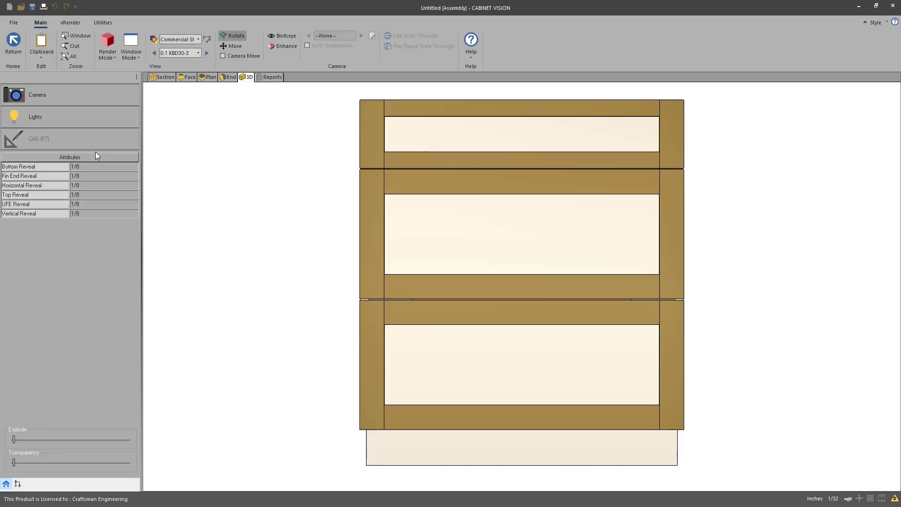
click(166, 76)
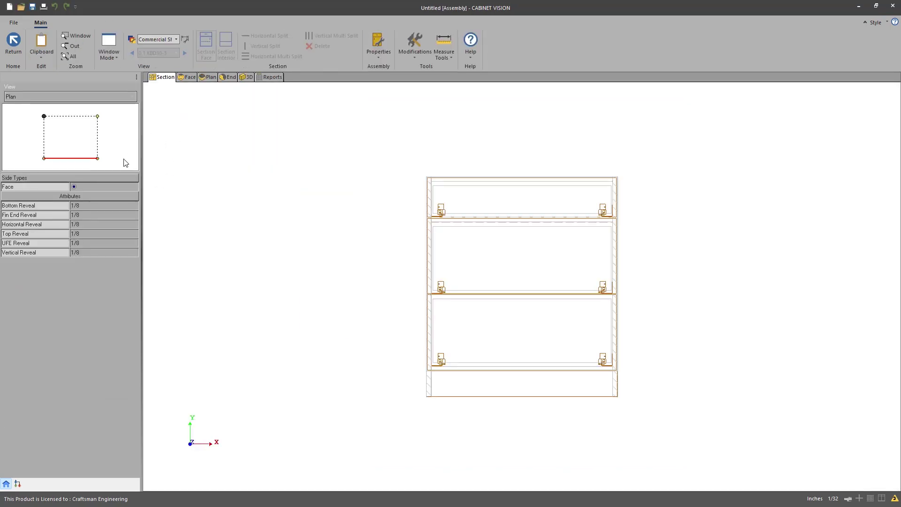
click(98, 140)
click(108, 216)
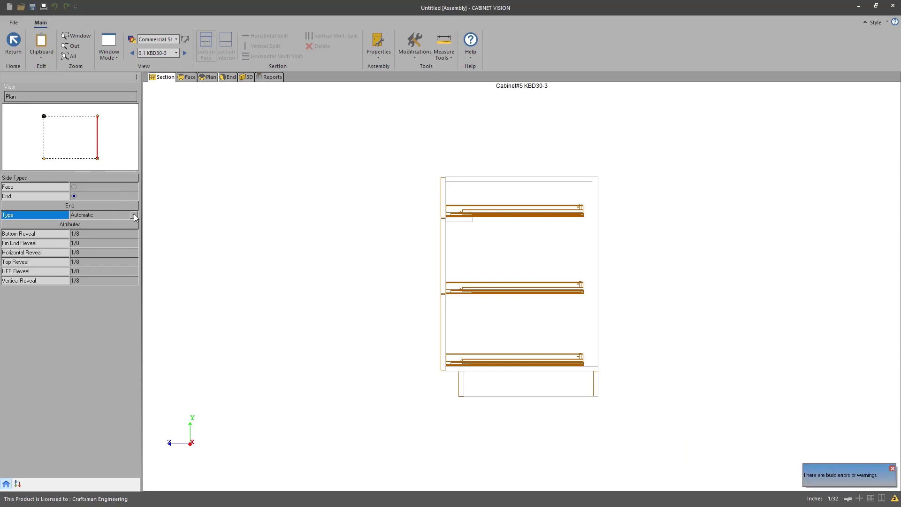
click(134, 215)
click(94, 238)
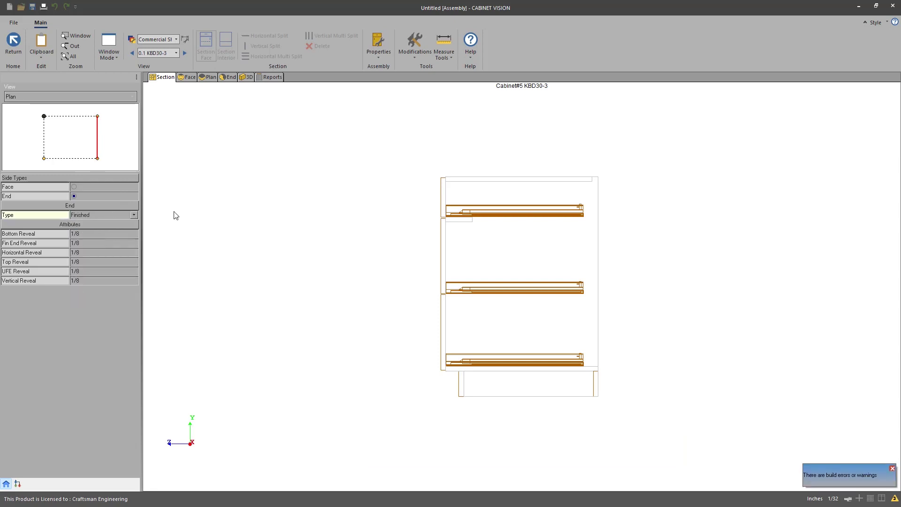
click(14, 44)
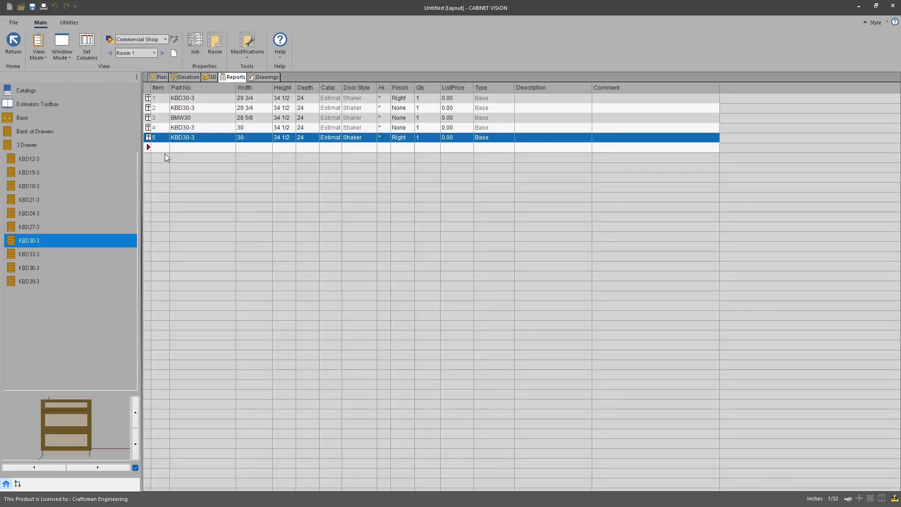
Step: Add a BBDWR39 bench base from the Bench Base category to the job
click(31, 104)
click(38, 204)
click(37, 203)
click(190, 150)
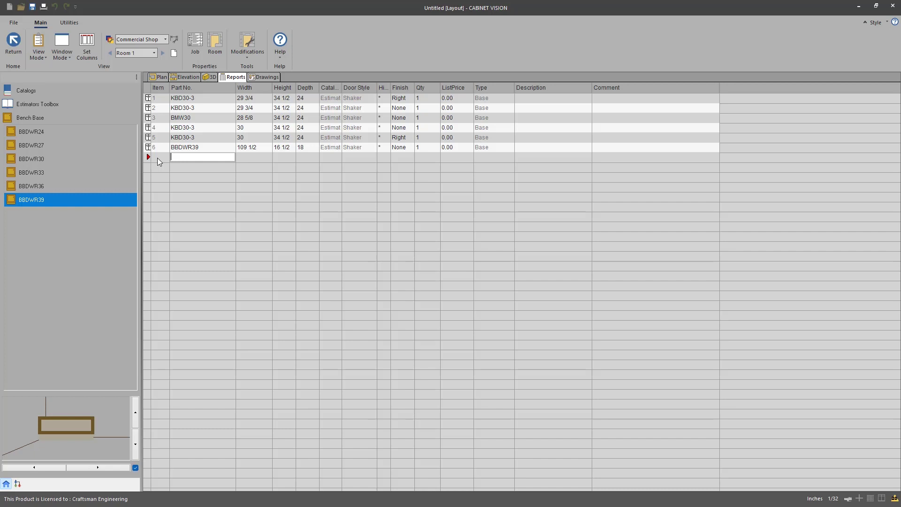
Step: Add a W3948 upper from Uppers > Upper 12 Deep > 48"H to the grid
click(35, 118)
click(74, 171)
click(35, 131)
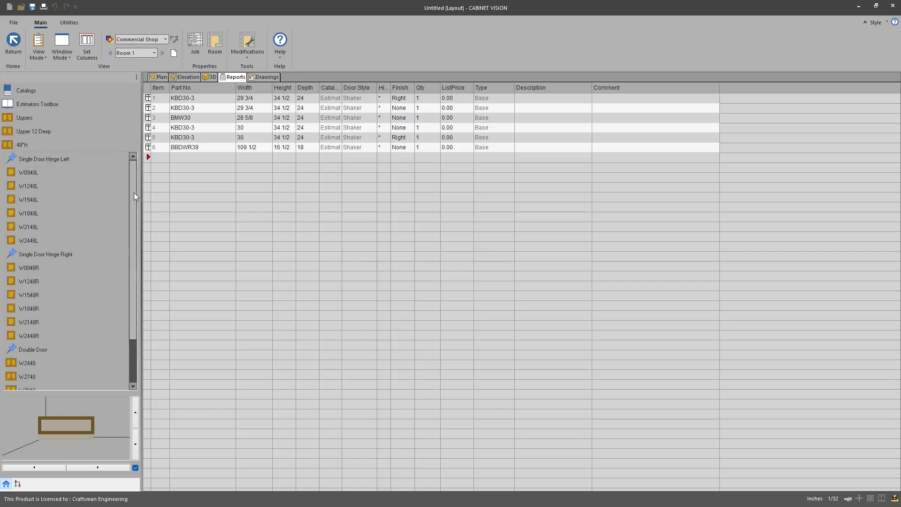
drag(134, 192, 134, 240)
click(27, 377)
click(188, 159)
Step: Resize the W3948 to 50 wide by 60 high and set its list price to 0
click(250, 158)
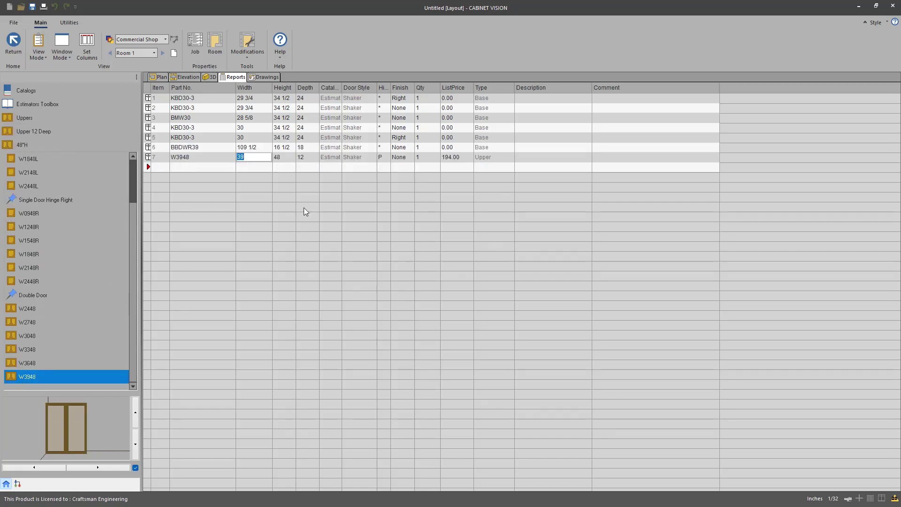
text(50)
key(Return)
click(278, 157)
text(60)
key(Return)
click(457, 158)
text(0)
click(161, 157)
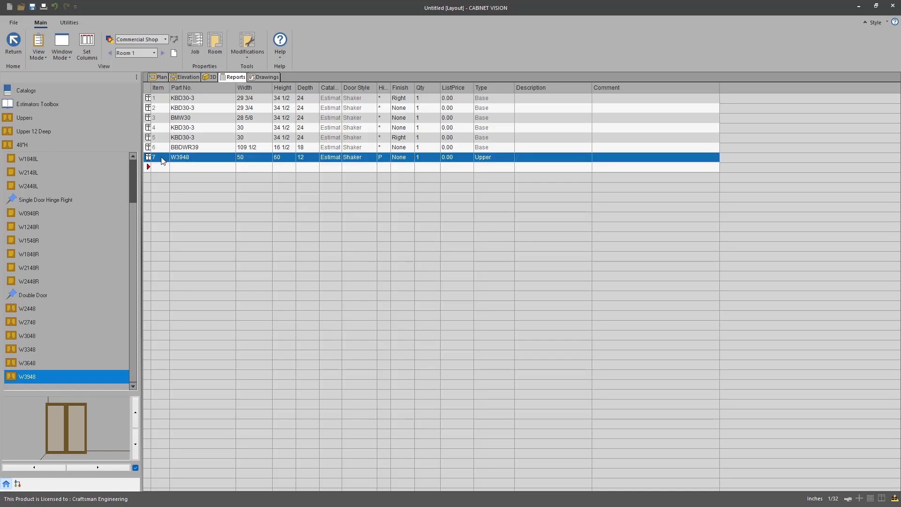
Step: Change the W3948 upper's left opening to a single door and review its door style
double_click(160, 159)
click(481, 302)
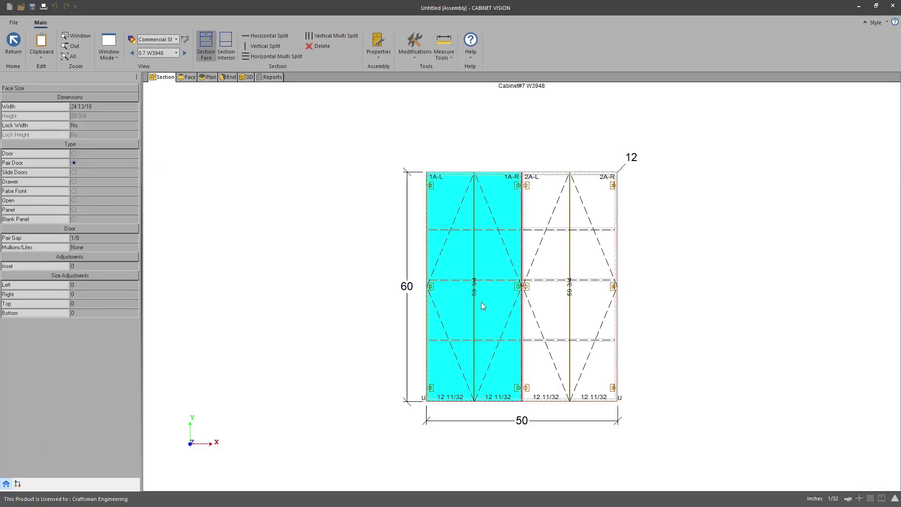
click(74, 153)
double_click(464, 297)
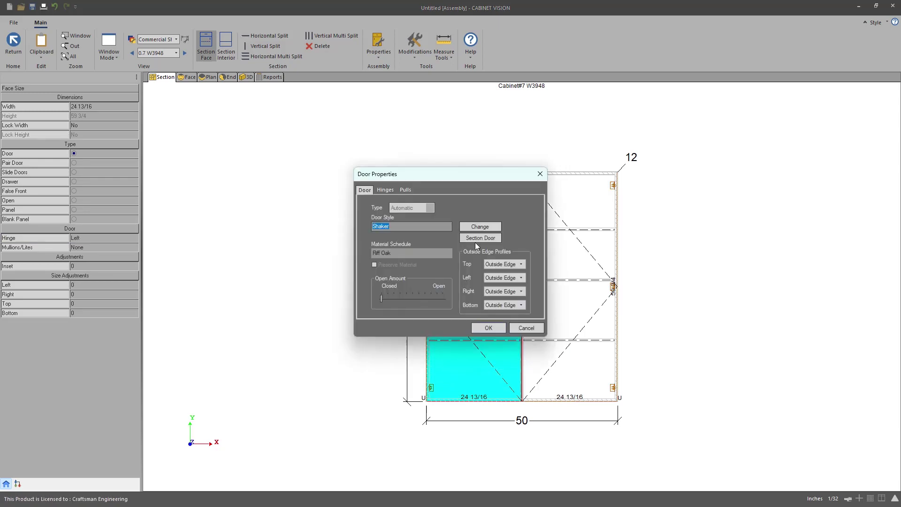
click(476, 241)
click(513, 391)
click(488, 328)
double_click(552, 288)
click(480, 226)
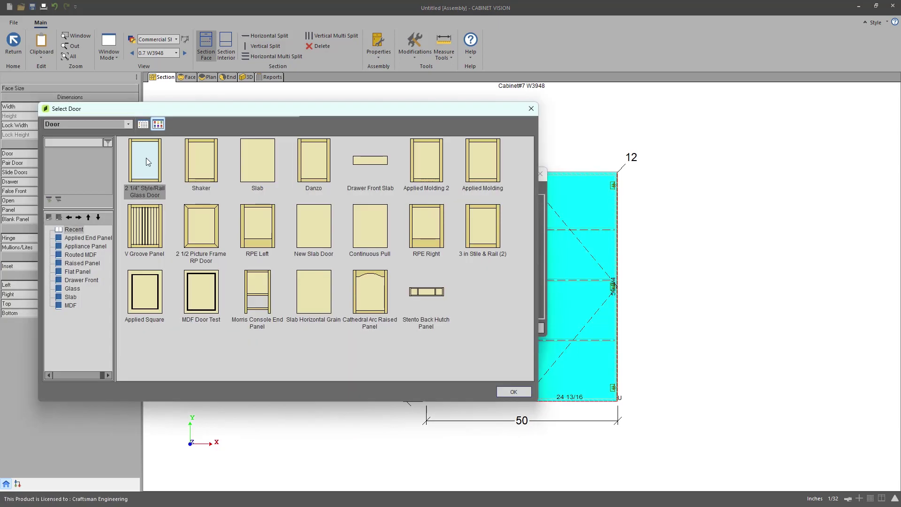
double_click(144, 160)
click(487, 328)
Step: Back in the section drawing, pick cabinet 16's end side and choose which parts to hide
click(13, 42)
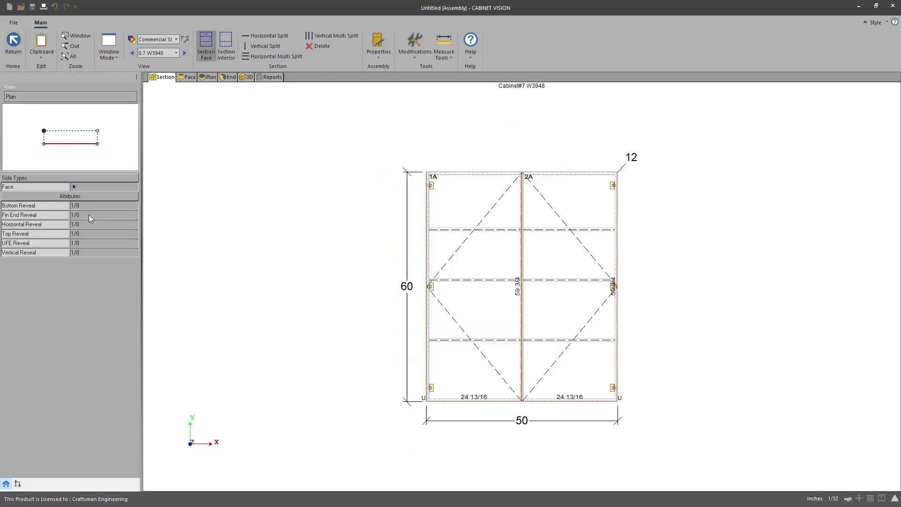
click(98, 141)
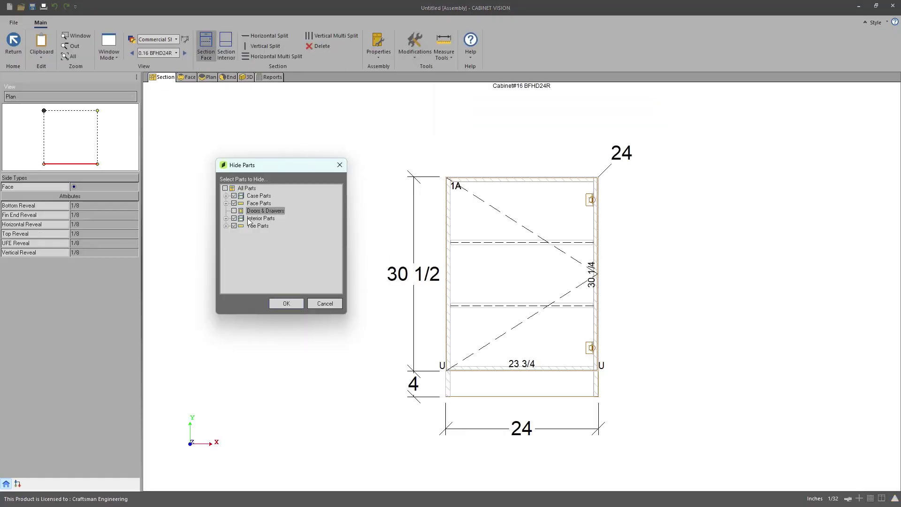
click(286, 303)
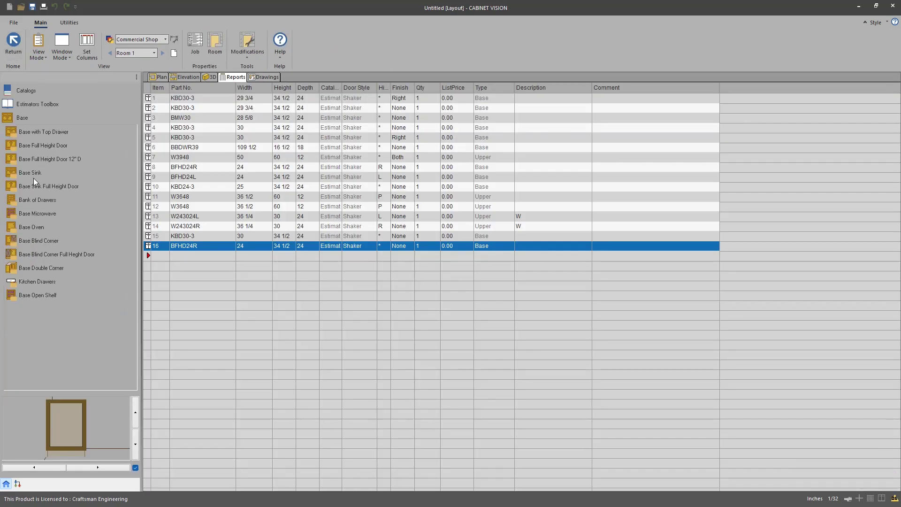
Step: Add a BS30 base sink as item 17 and view its interior section
drag(25, 172, 162, 257)
double_click(163, 257)
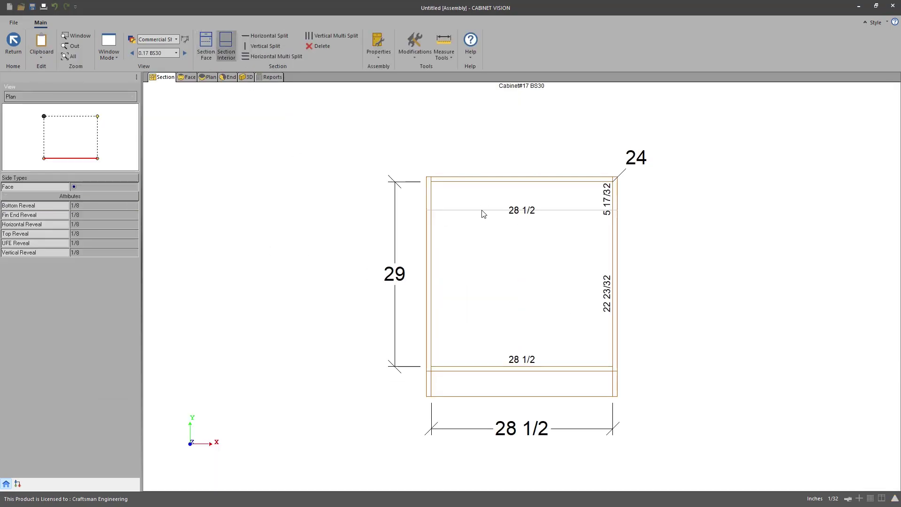
click(483, 203)
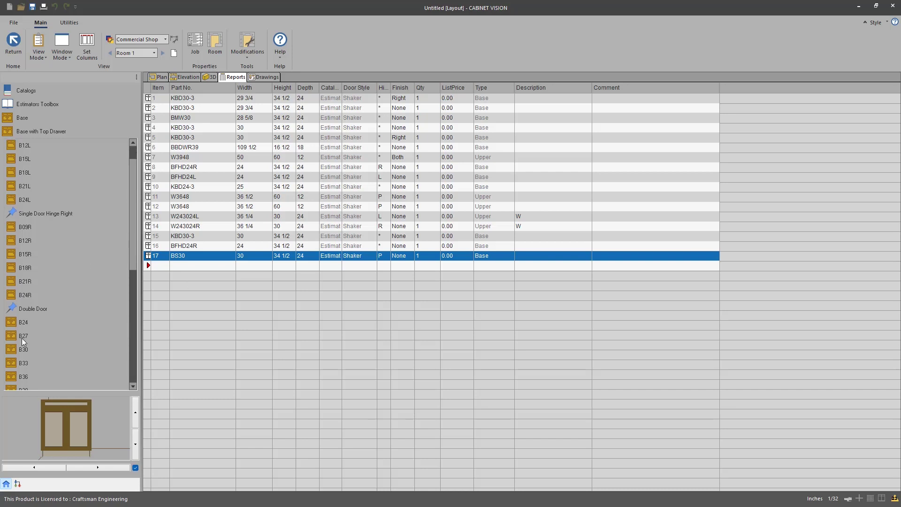
Step: Add a B24R base cabinet from the Base catalog to the job as item 18
scroll(26, 295, down, 1)
click(26, 295)
drag(26, 295, 181, 268)
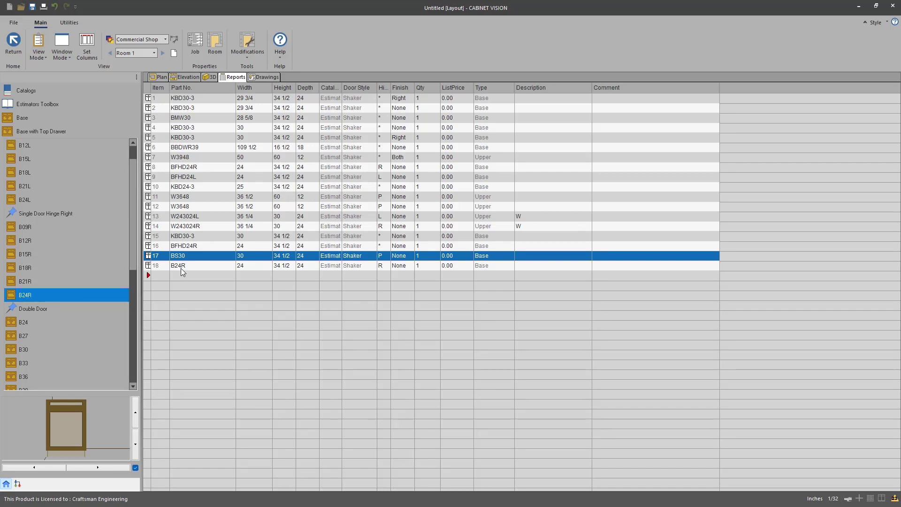
click(159, 266)
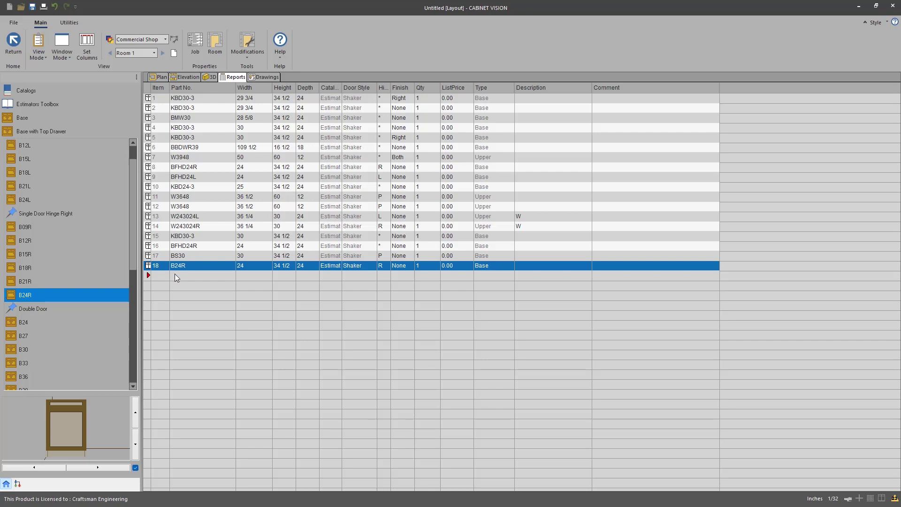
click(27, 105)
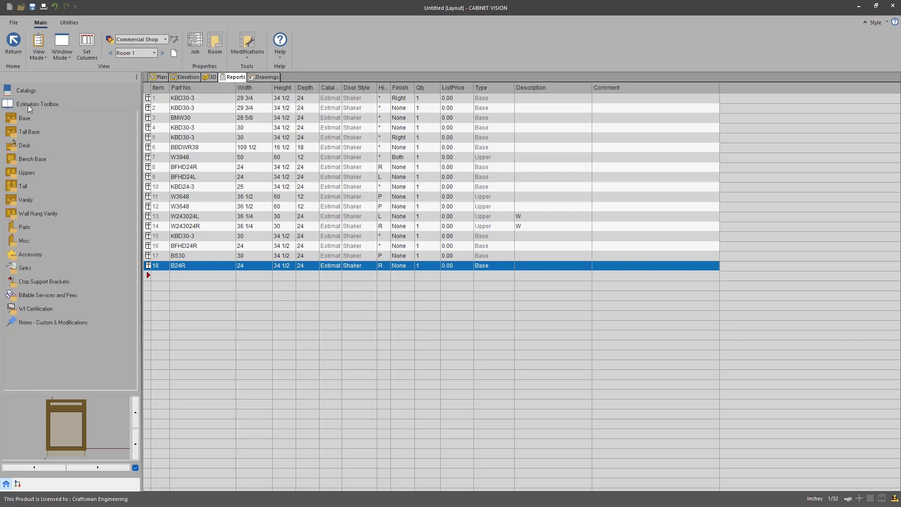
Step: Attach the RAS 4WCSC-1527DM-2 garbage pullout from Base Cab Accessories to row 18 (B24R)
click(28, 254)
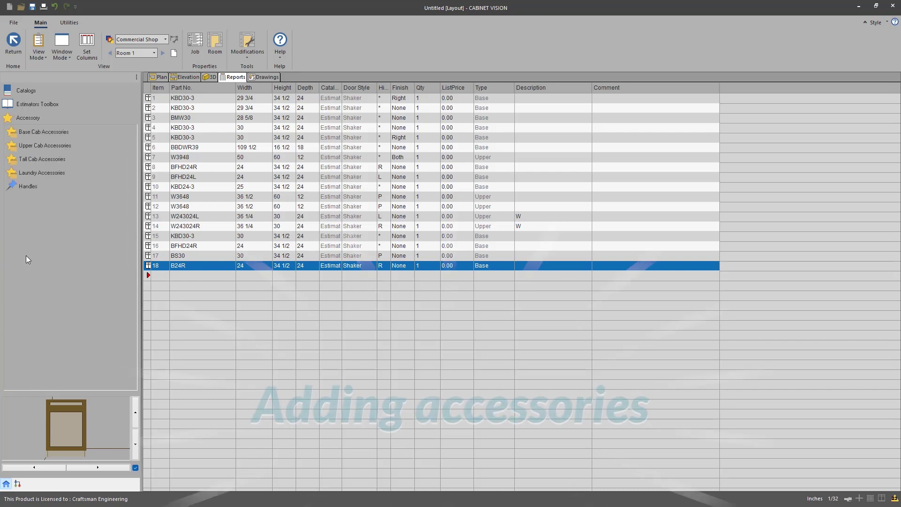
click(42, 132)
click(37, 146)
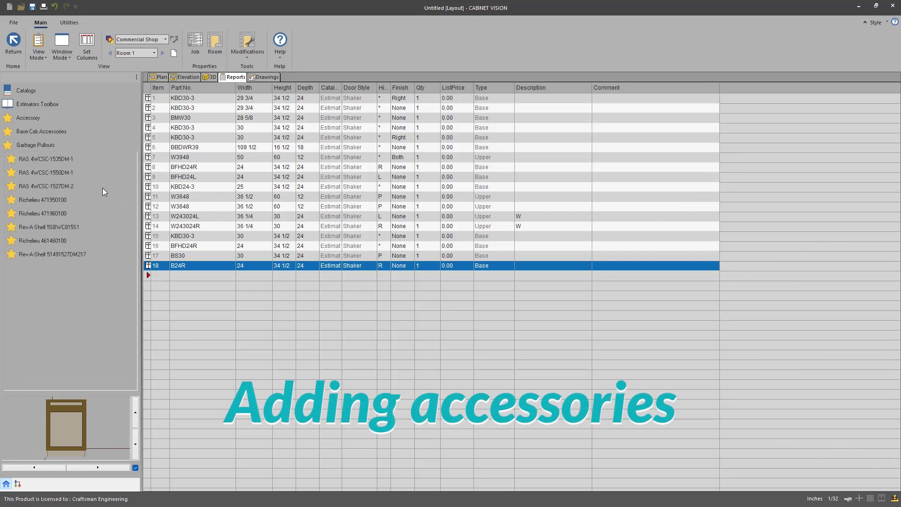
click(44, 186)
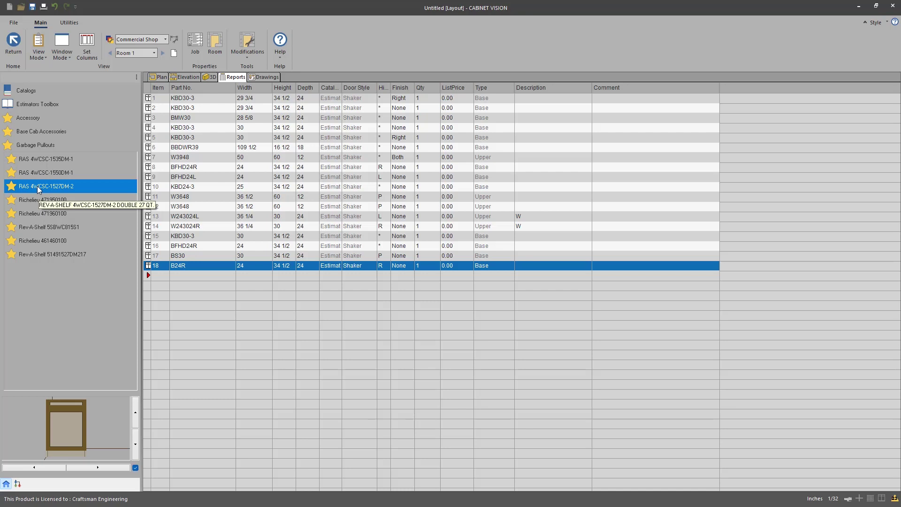
drag(37, 185, 183, 265)
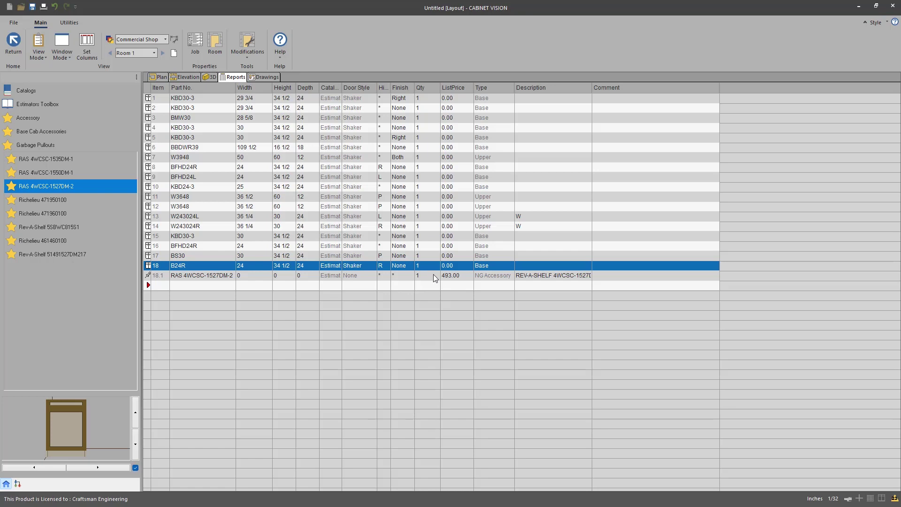
key(Escape)
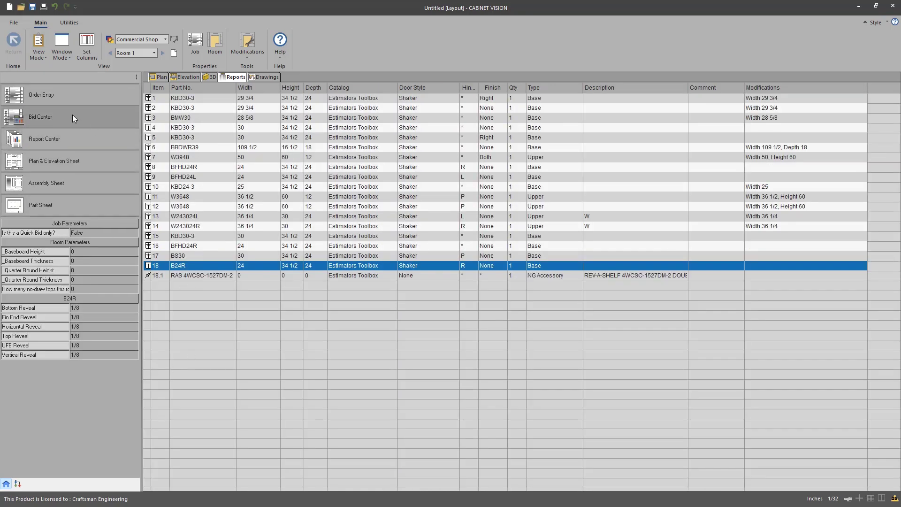
click(75, 116)
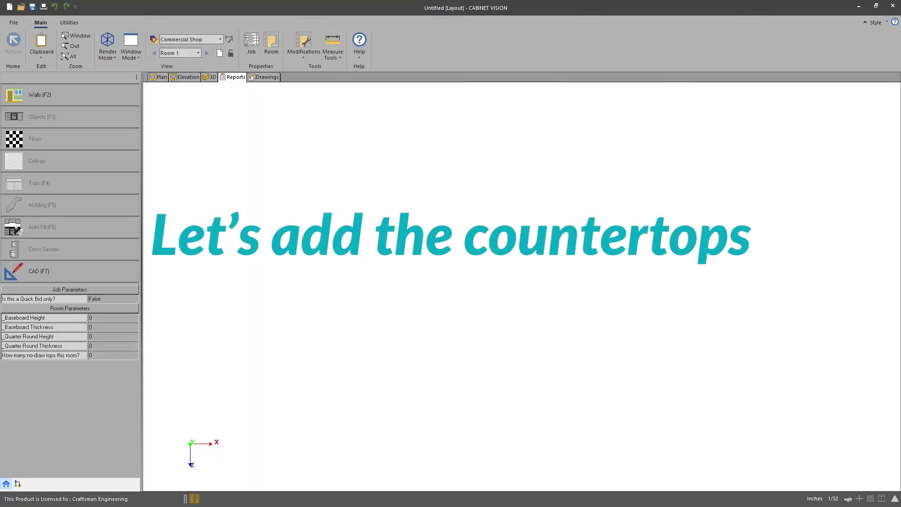
Step: Draw a 624-long, 4 1/2-thick wall across the Plan view behind the cabinets
click(70, 101)
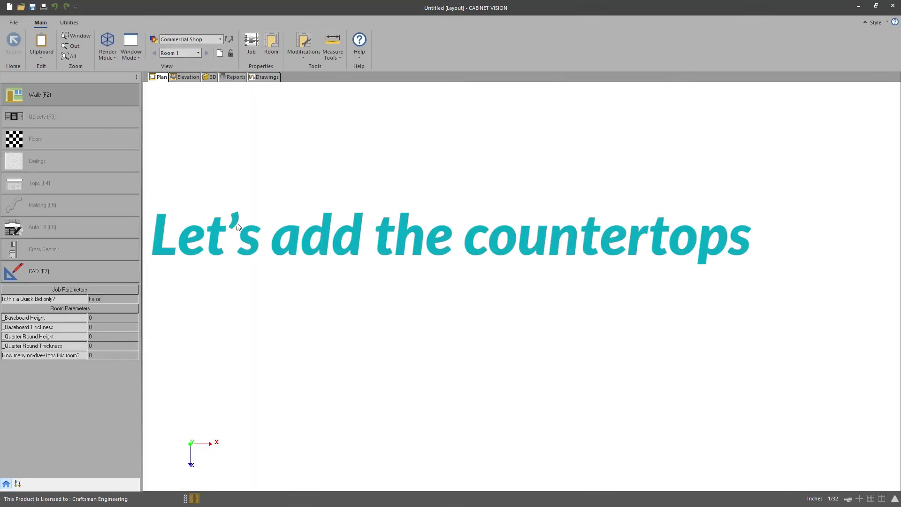
click(227, 210)
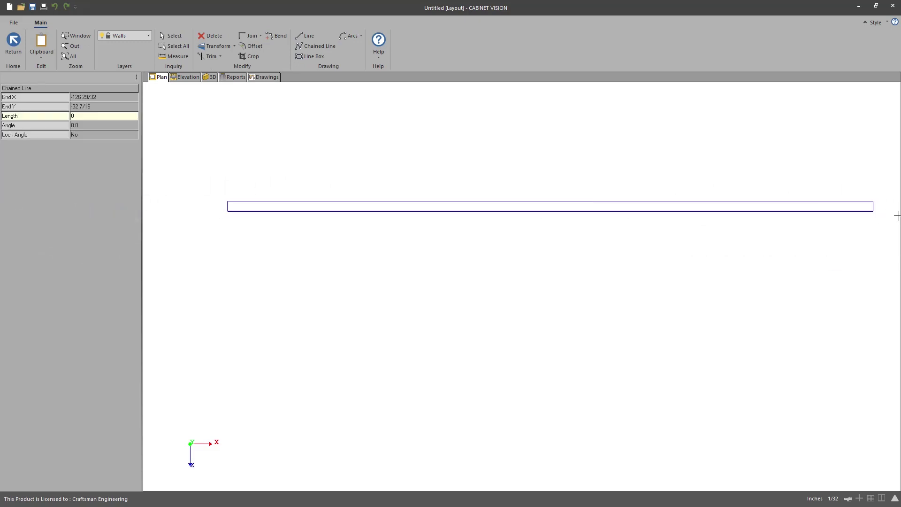
click(818, 218)
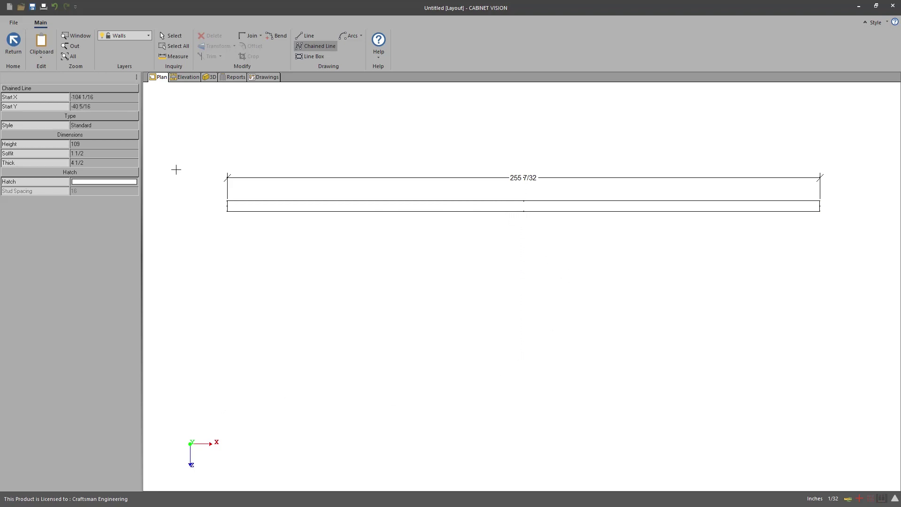
click(13, 43)
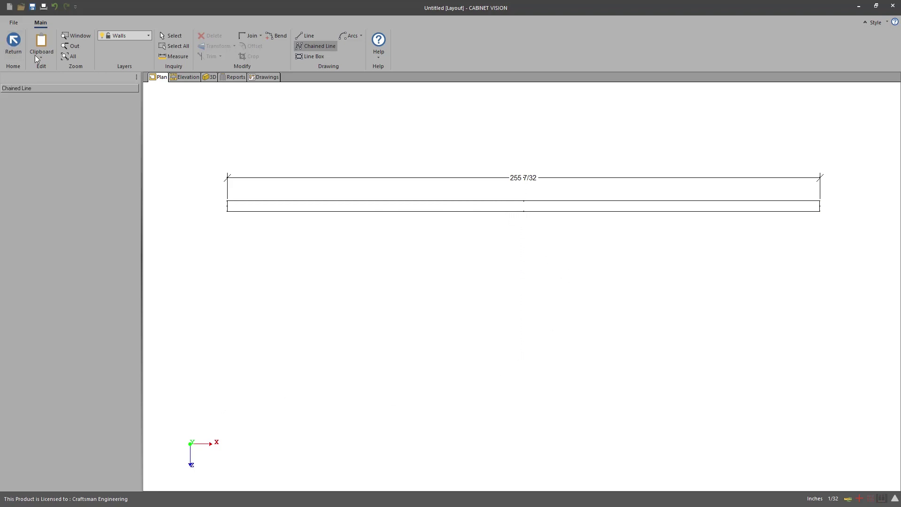
click(410, 211)
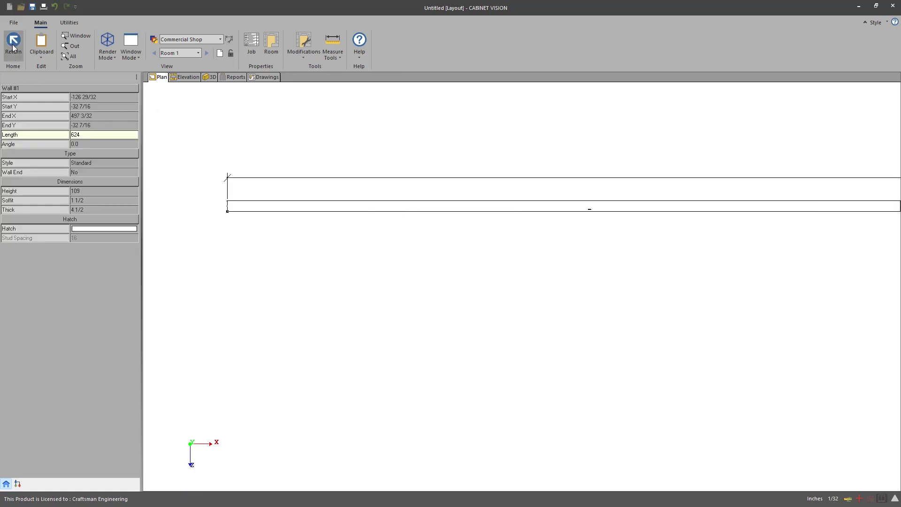
click(14, 46)
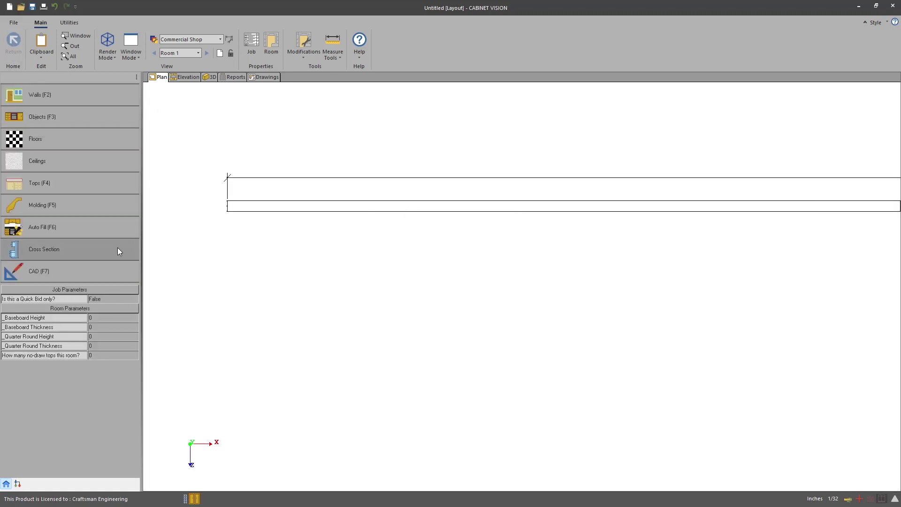
Step: Draw a new 27 15/32-deep top outline along the wall and save the shape
click(117, 248)
click(66, 122)
click(527, 294)
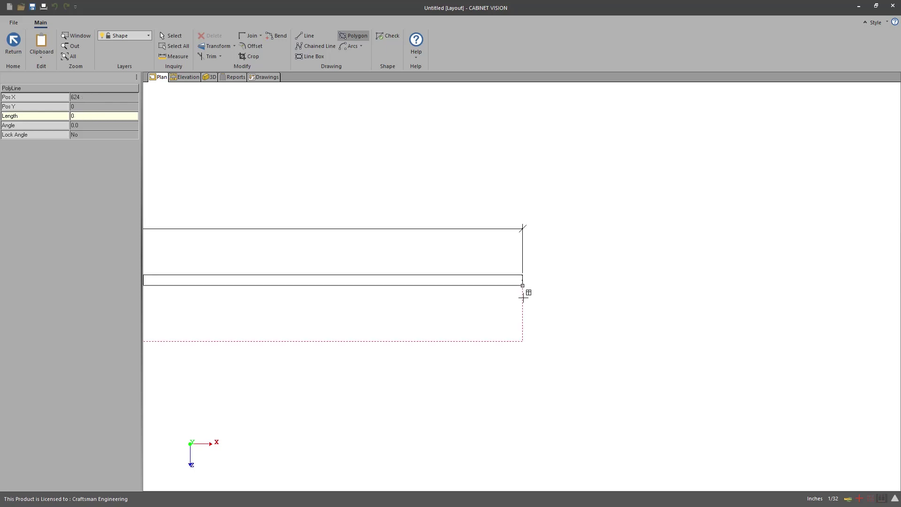
middle_drag(169, 308, 473, 314)
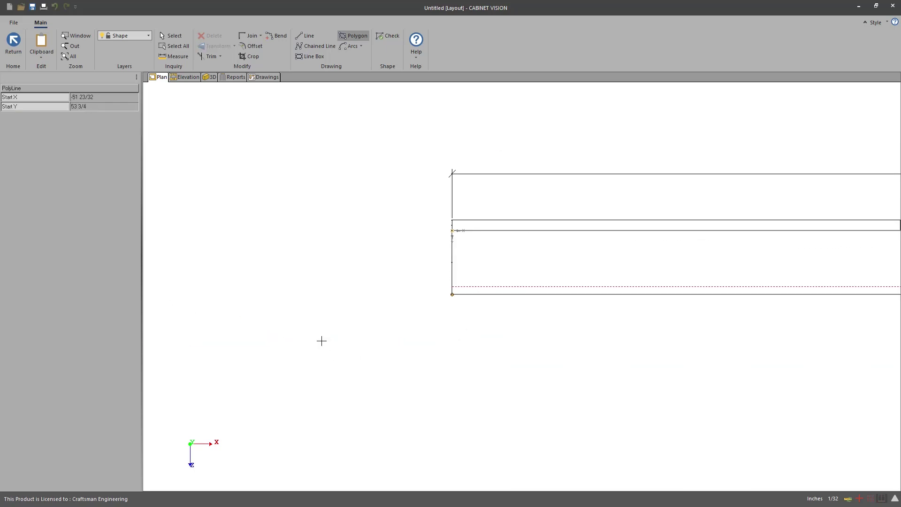
click(13, 49)
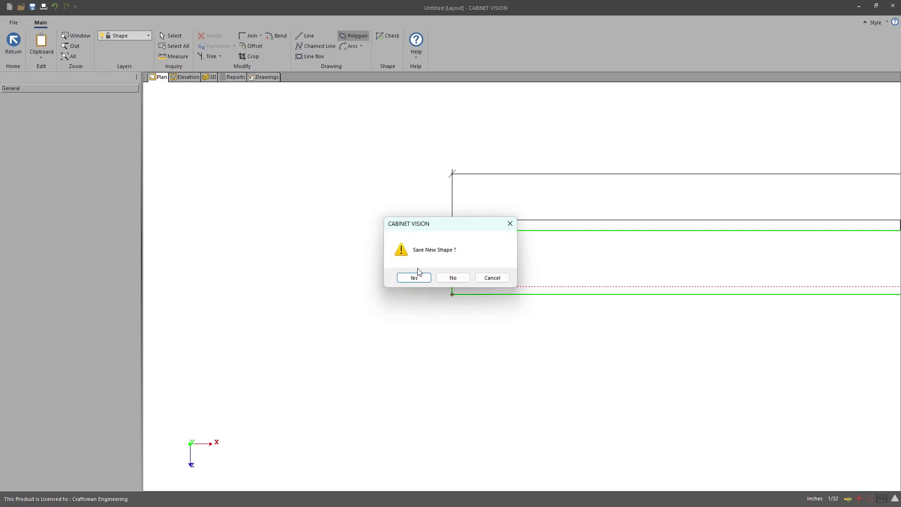
click(415, 278)
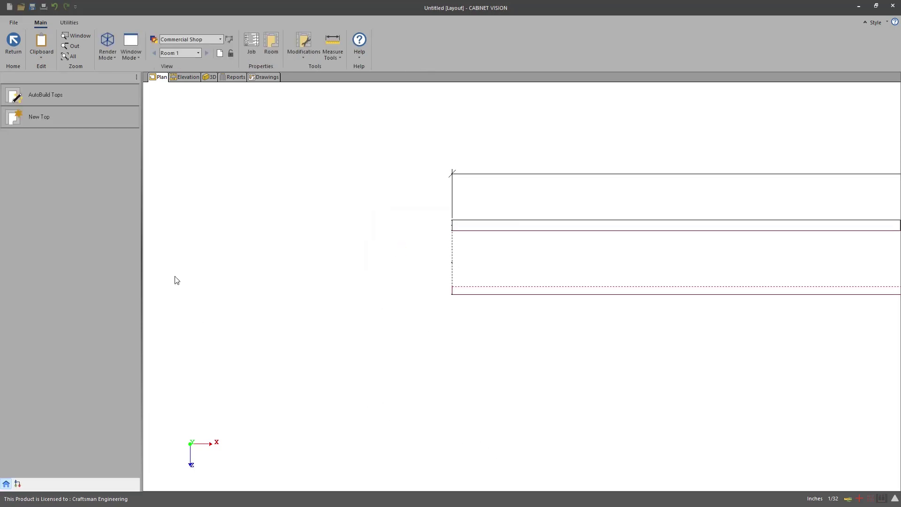
click(14, 44)
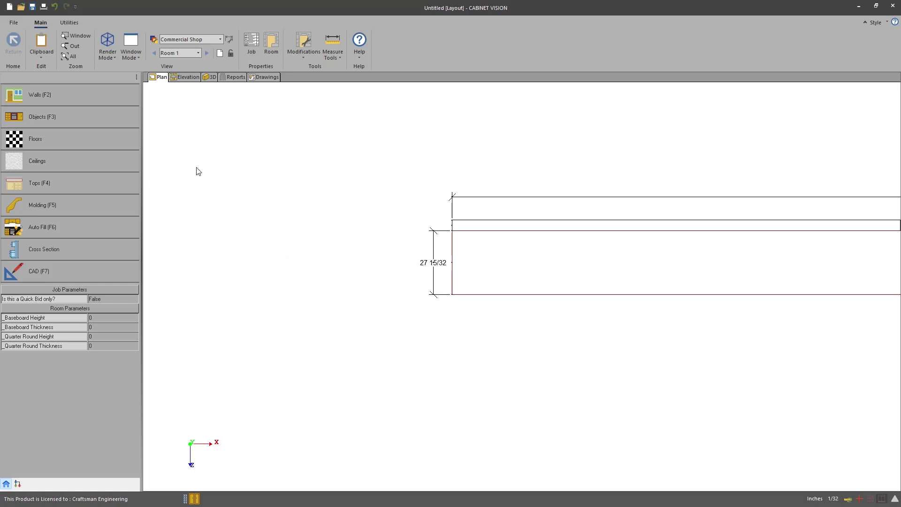
Step: Check the CTop Granite and Installation charges in Bid Center, then return to the parts list
click(233, 77)
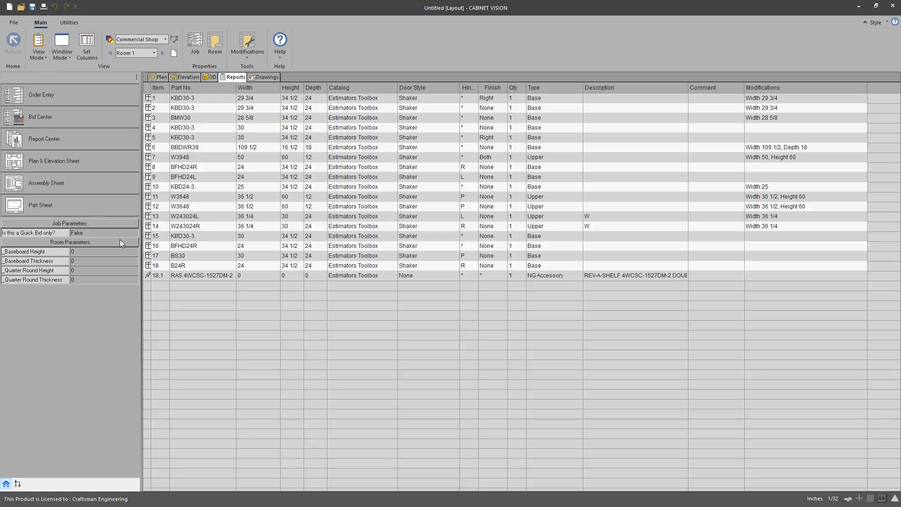
click(81, 117)
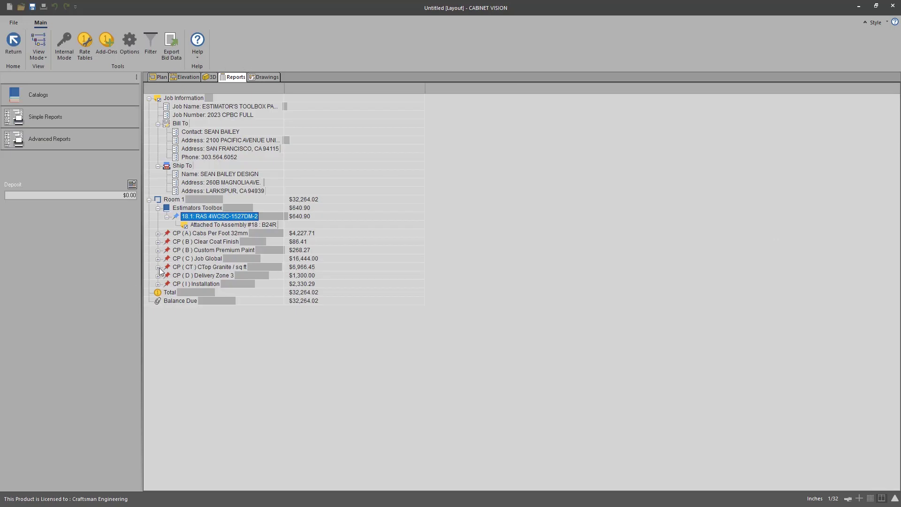
click(158, 267)
click(157, 292)
click(157, 294)
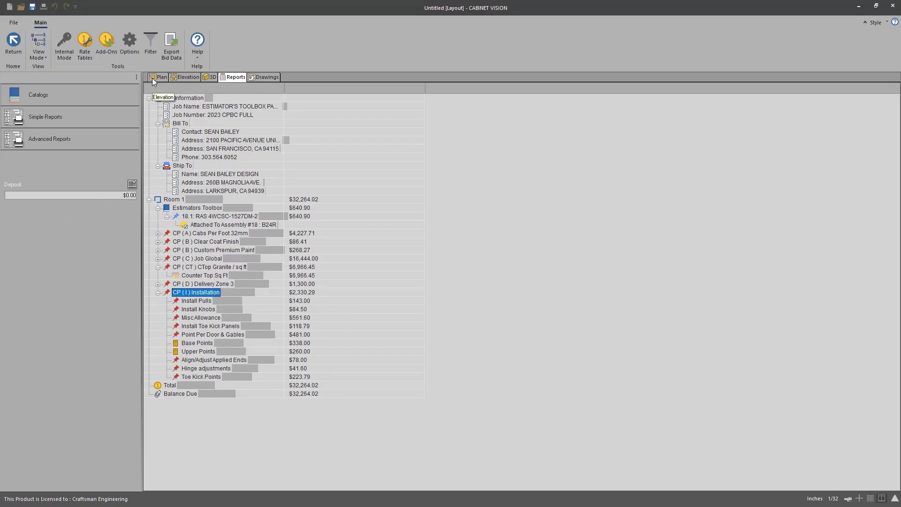
click(72, 92)
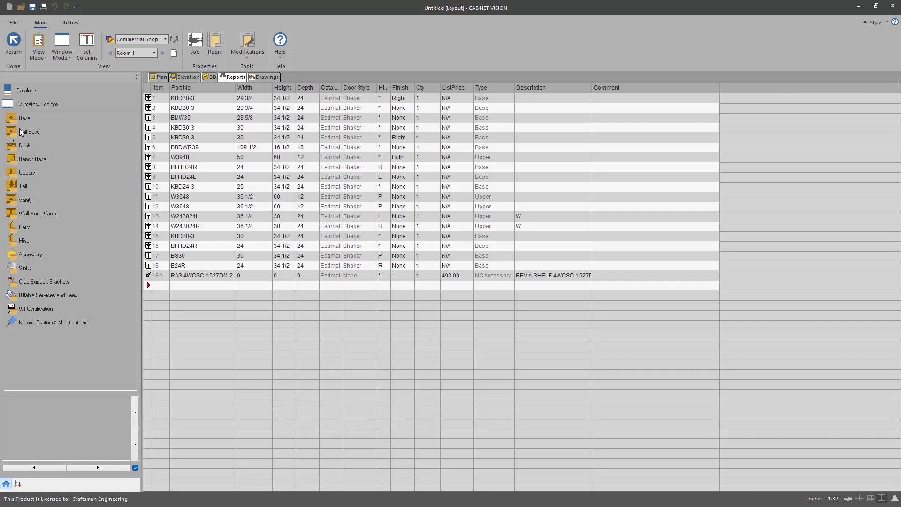
Step: Add a Design Fee from Billable Services and Fees as item 0 with list price 3600.00
click(29, 295)
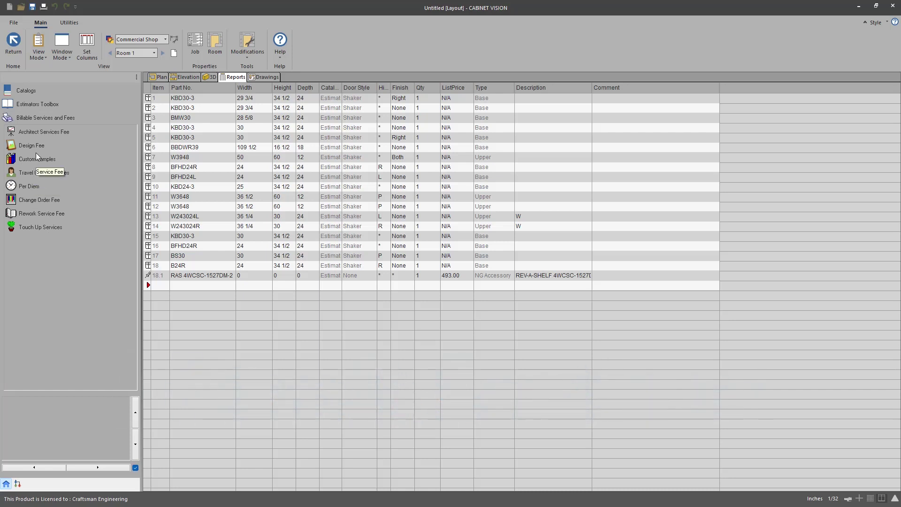
click(25, 147)
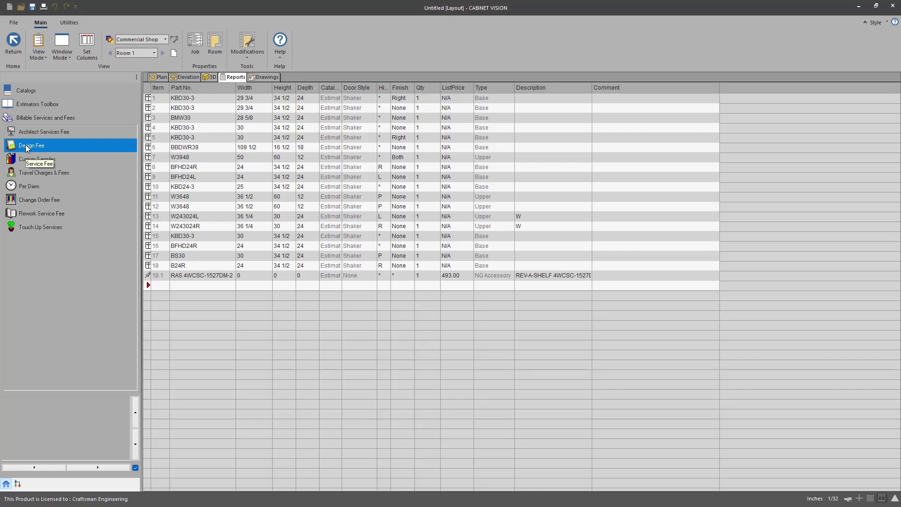
drag(26, 146, 174, 289)
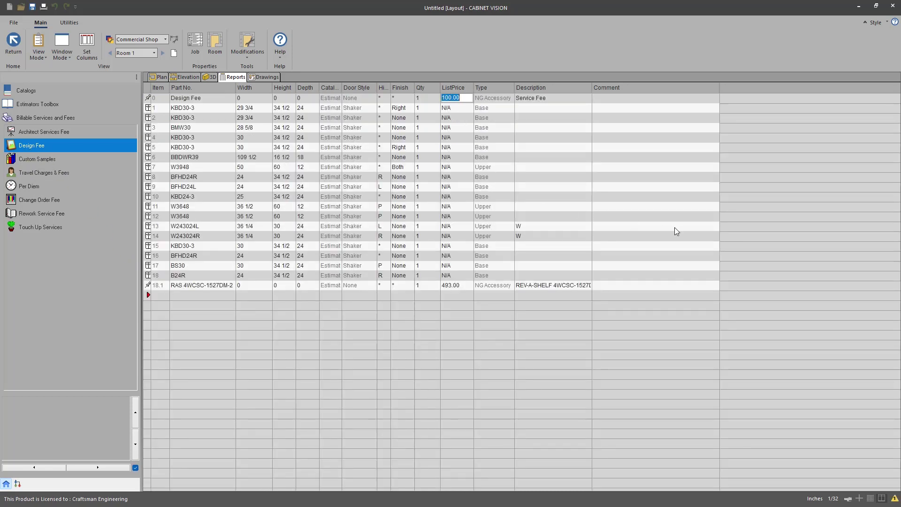
text(3600)
key(Return)
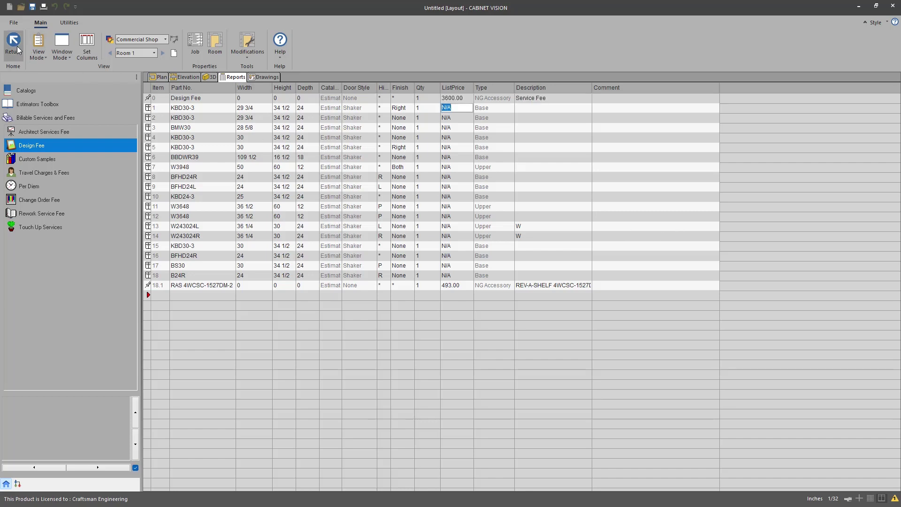
key(Escape)
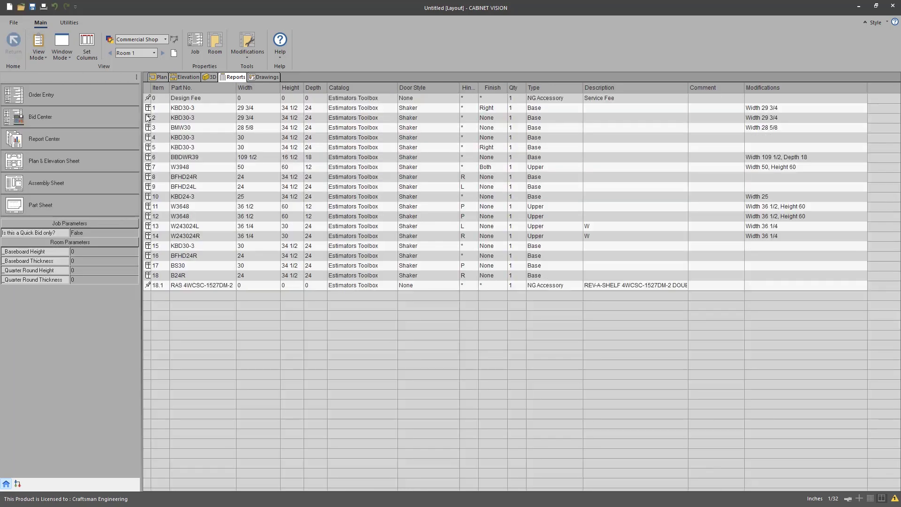
Step: In Bid Center, expand Estimators Toolbox and every CP category from Cabs Per Foot to Installation
click(65, 118)
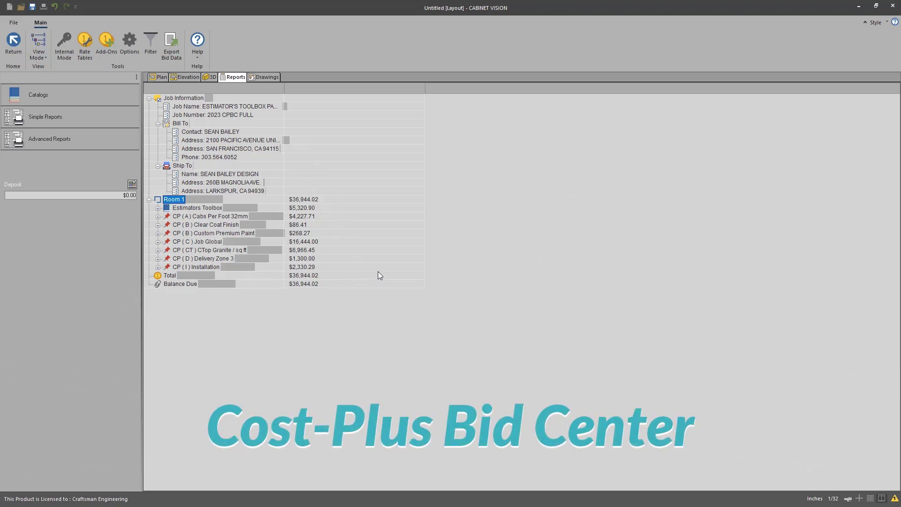
click(158, 208)
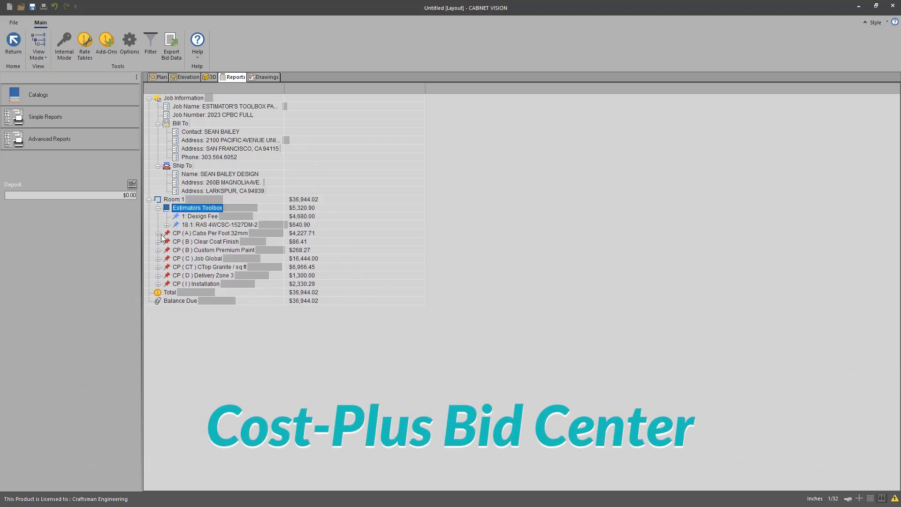
click(157, 234)
click(167, 225)
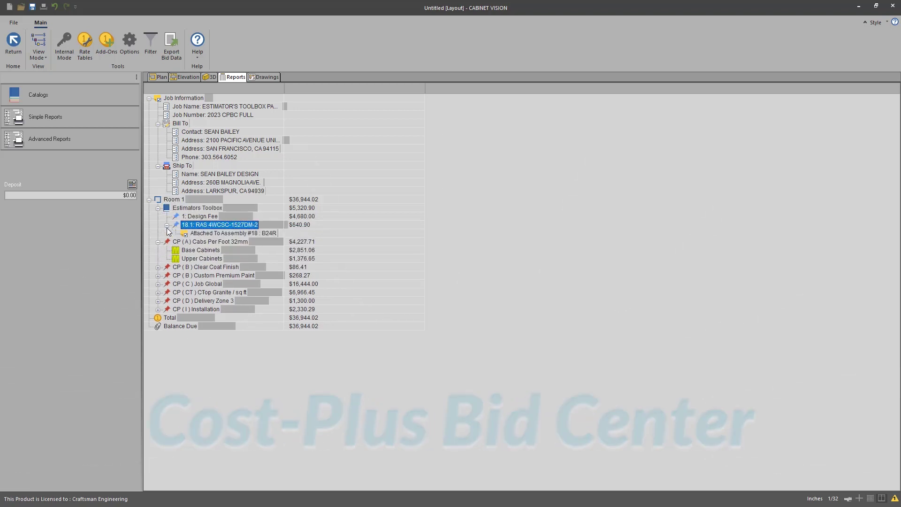
click(158, 267)
click(158, 292)
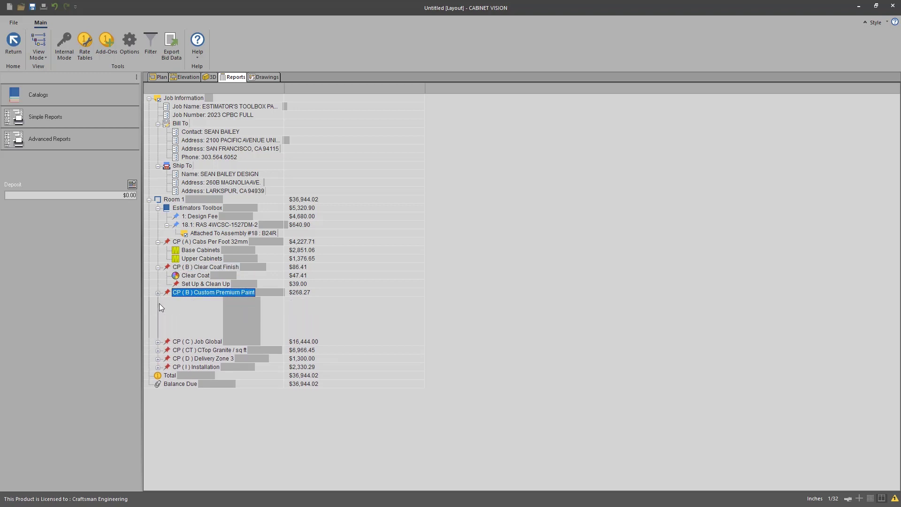
click(158, 343)
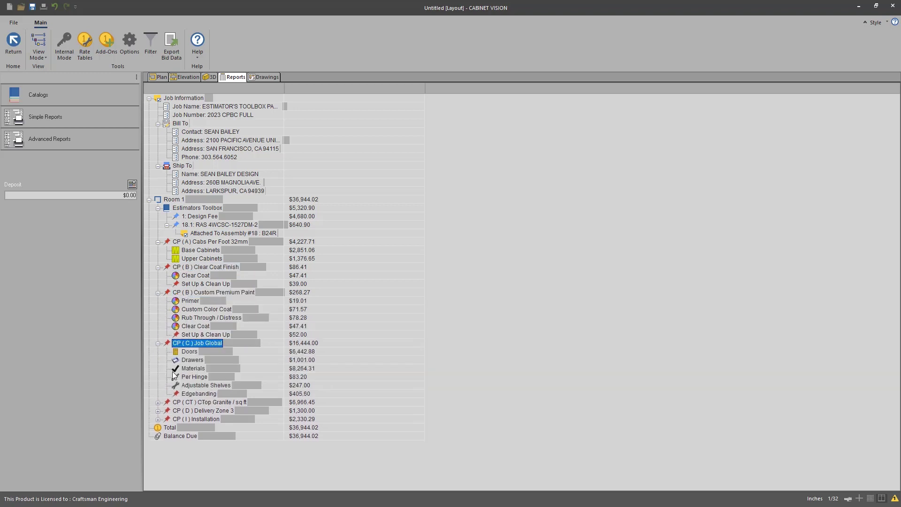
click(158, 403)
click(158, 419)
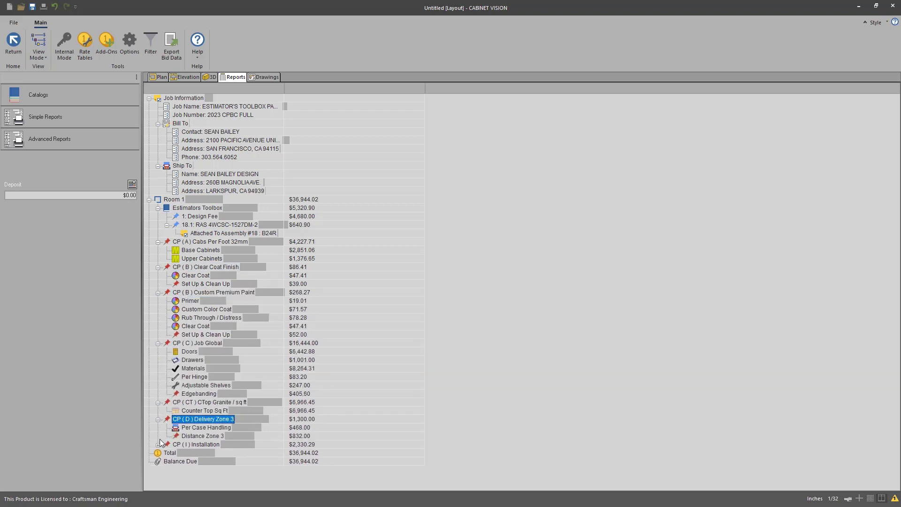
click(158, 445)
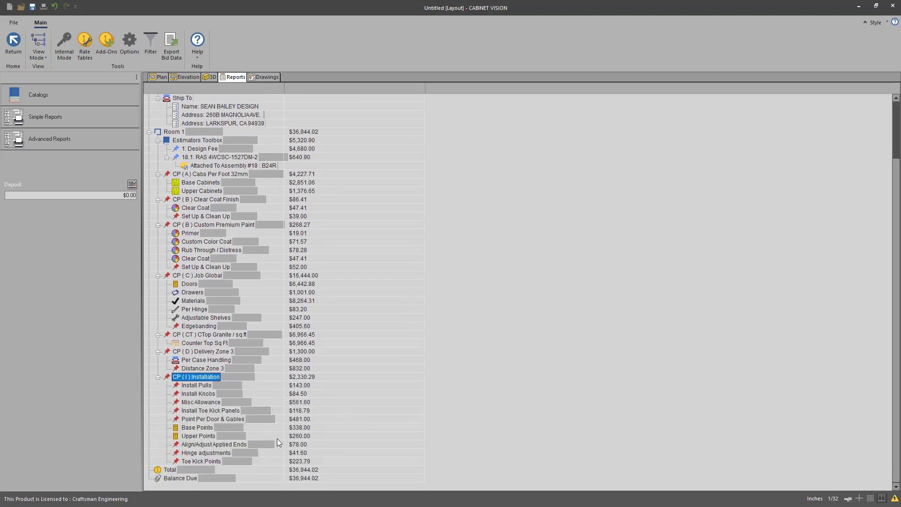
scroll(277, 438, up, 3)
scroll(259, 380, down, 3)
Step: Display the Sample Report bid of $36,944.02 with deposit, delivery and installed payments
click(77, 117)
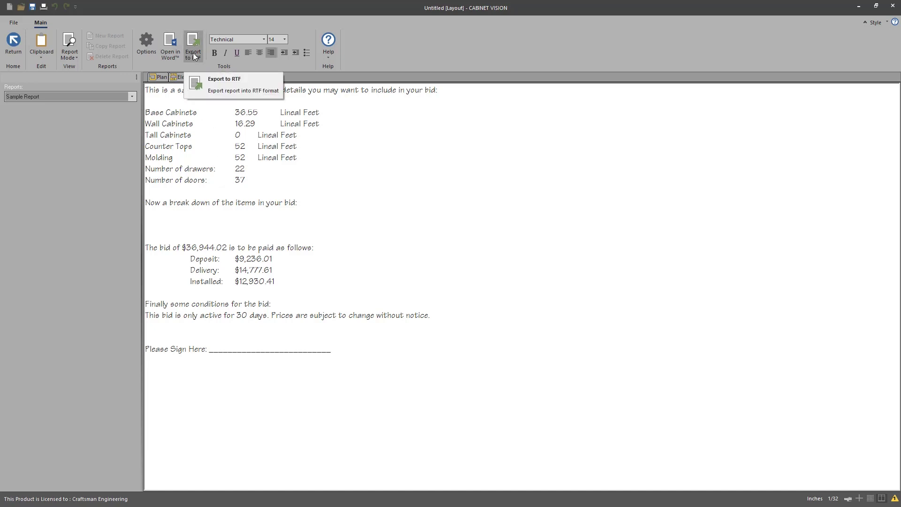
key(alt+Tab)
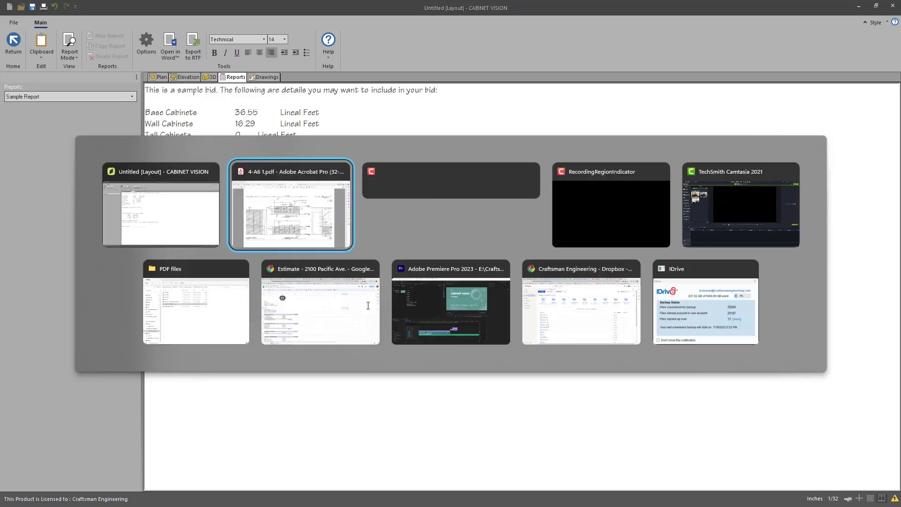
Step: Switch to the Estimate Google Sheet and scroll through its fee sections and $46,187.90 total
key(alt+Tab)
key(alt+Tab)
click(325, 278)
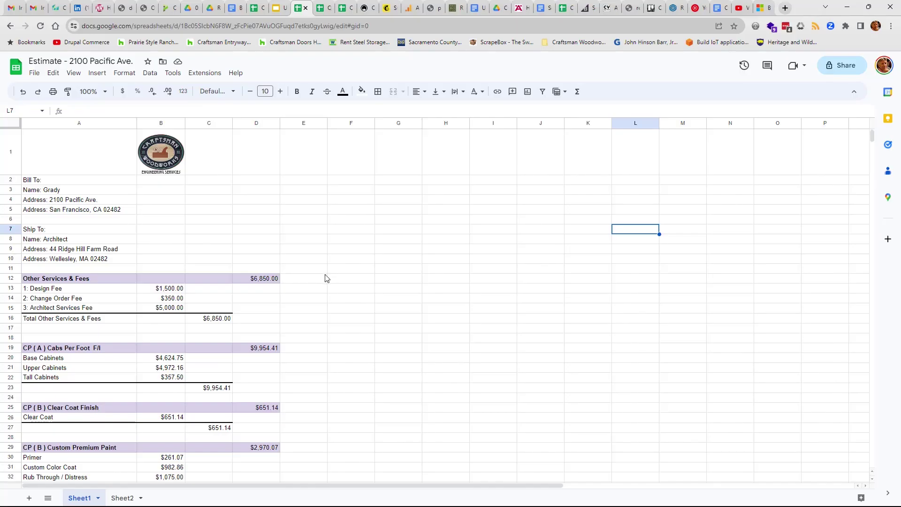
scroll(239, 345, down, 12)
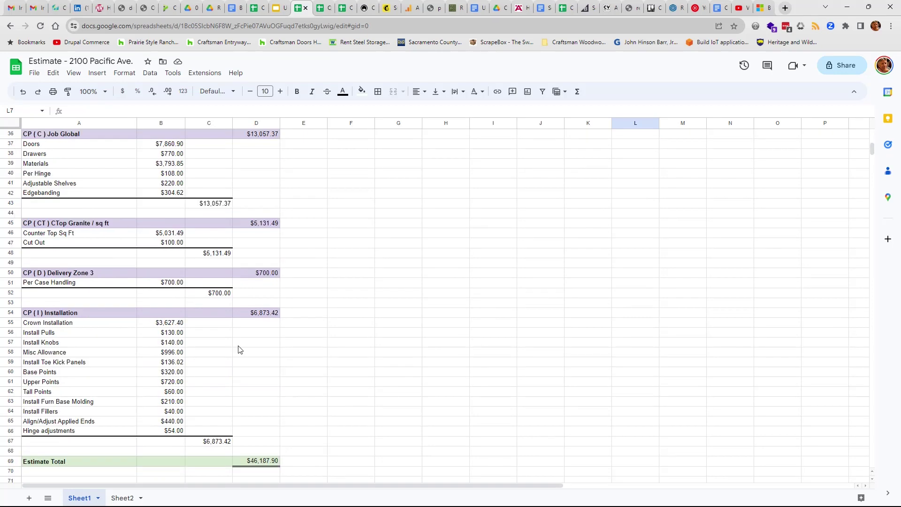
scroll(250, 377, up, 15)
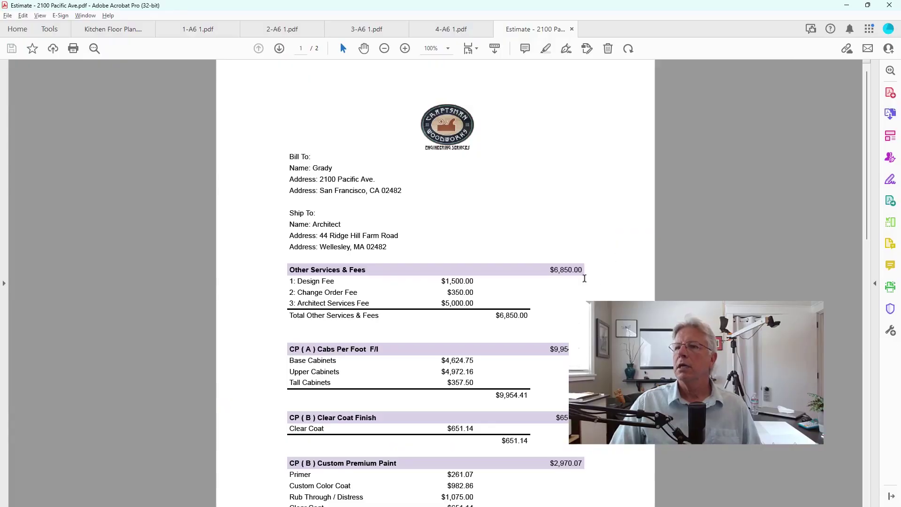
scroll(435, 281, down, 8)
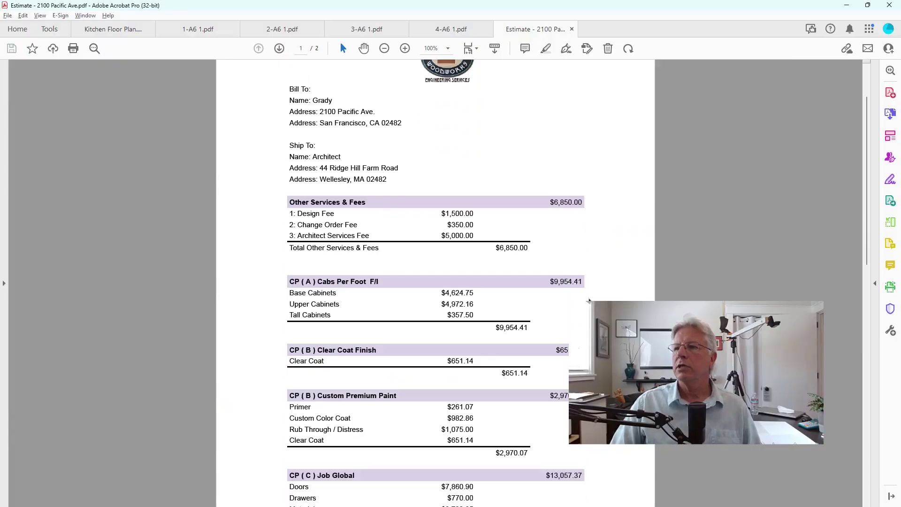
scroll(435, 281, down, 8)
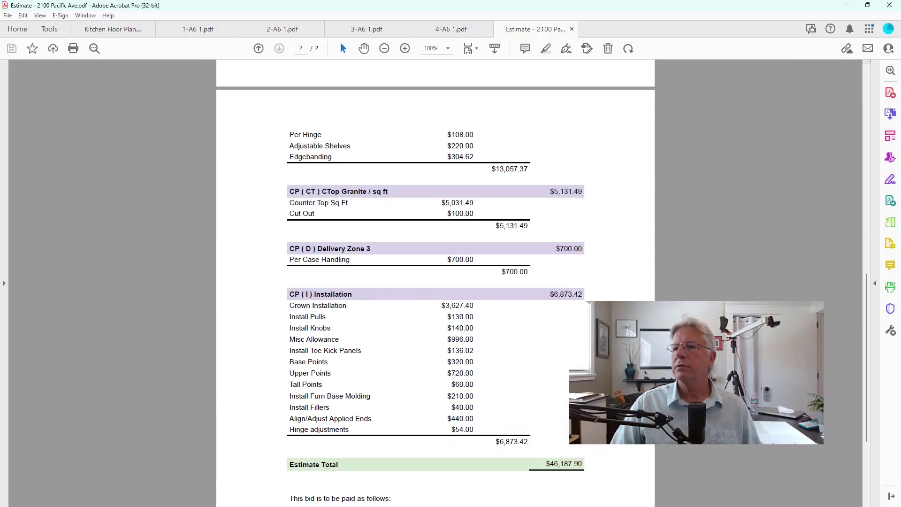
scroll(436, 281, up, 3)
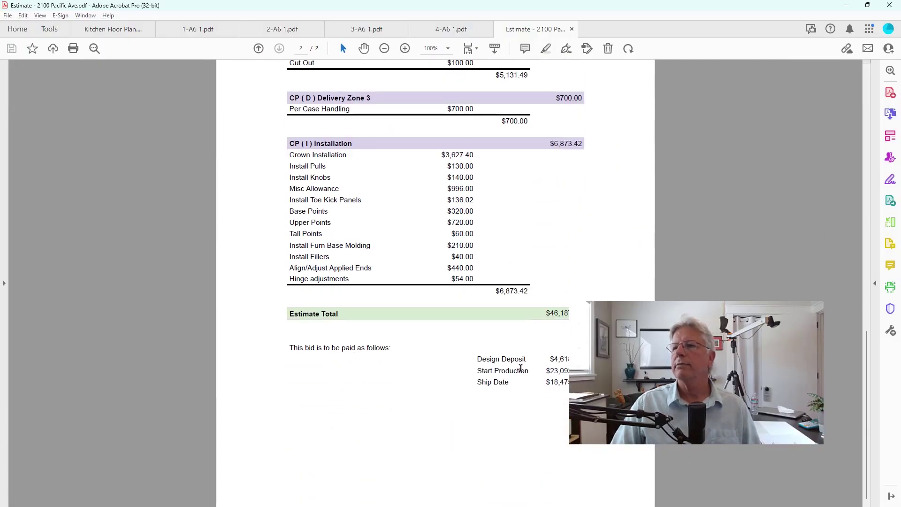
scroll(436, 281, up, 10)
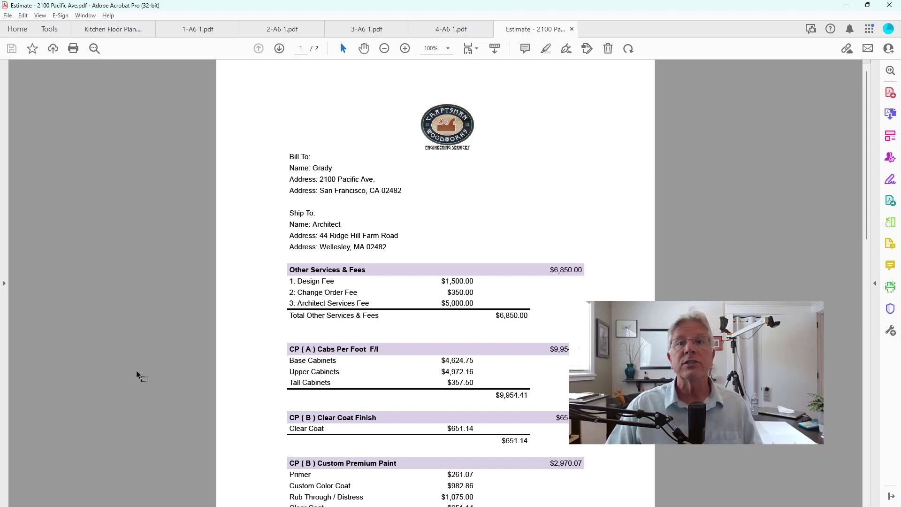
scroll(136, 370, down, 6)
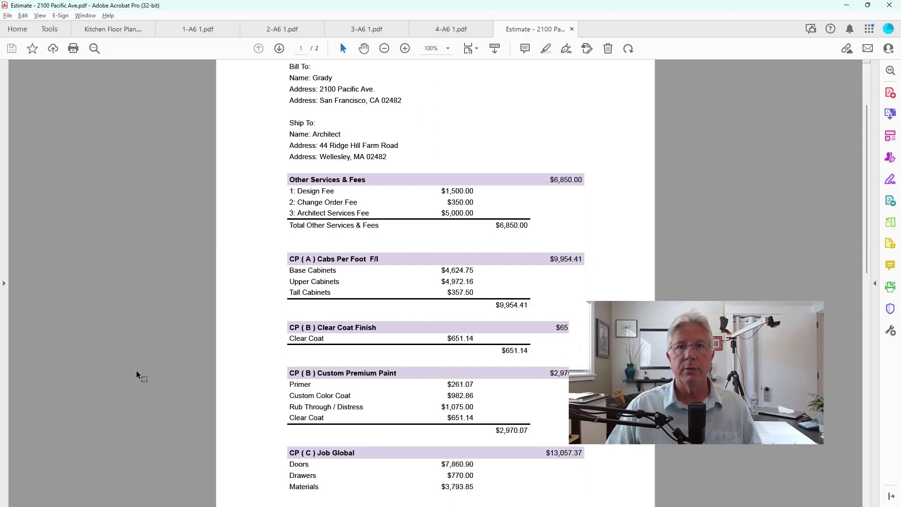
scroll(136, 370, down, 4)
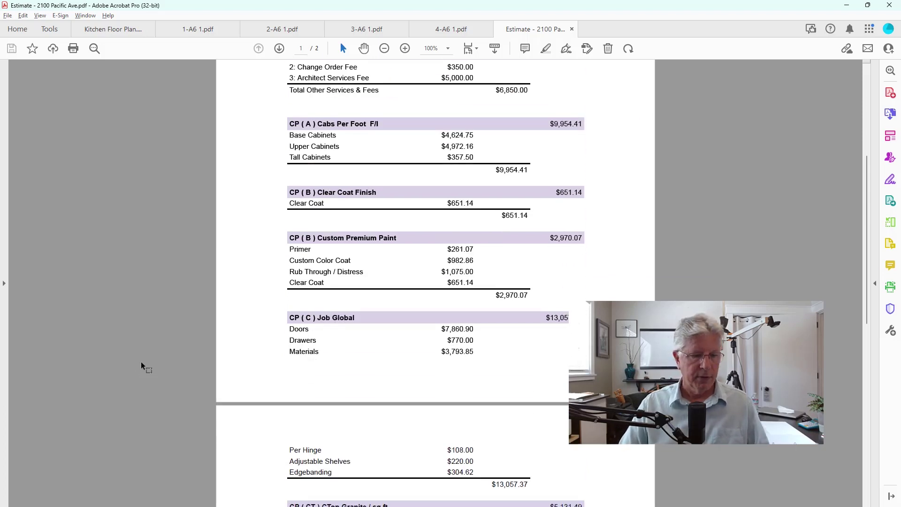